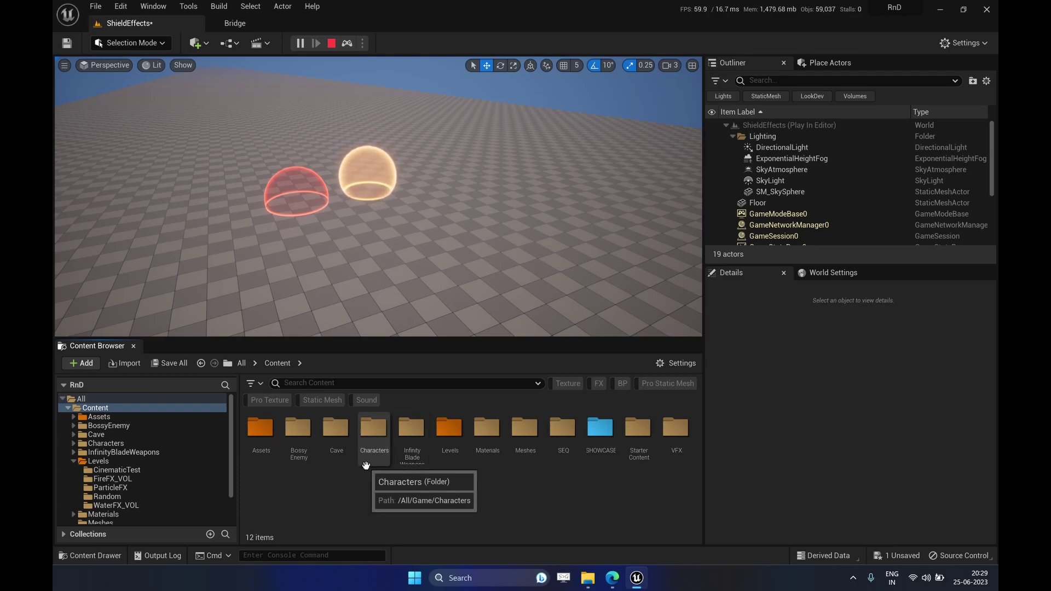
Look through the available asset type filters for the Content folder, including the FX and Miscellaneous groups
{"action": "left_click", "coordinate": [261, 385]}
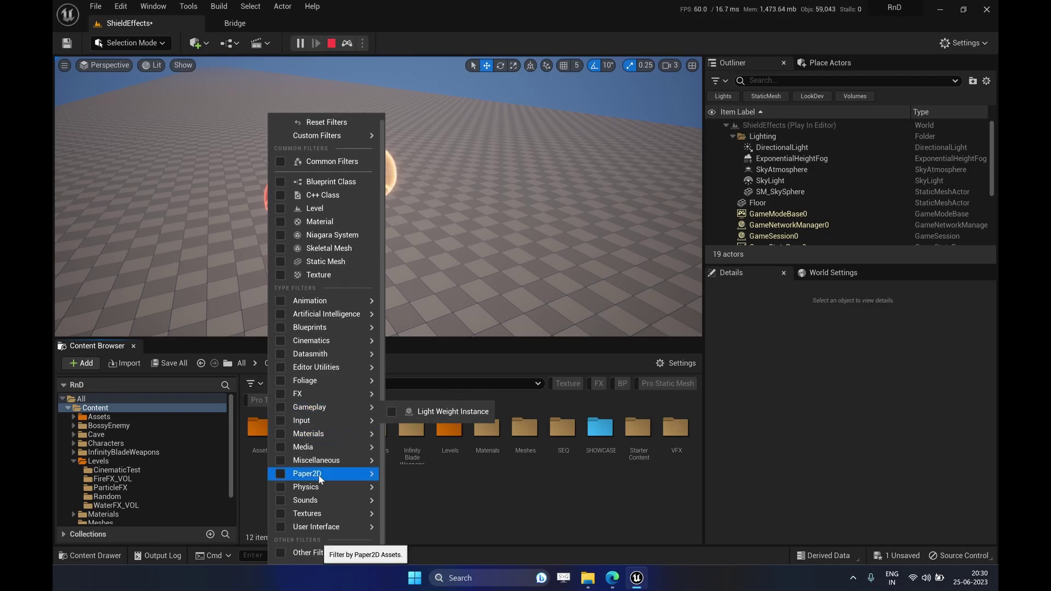
{"action": "left_click", "coordinate": [537, 494]}
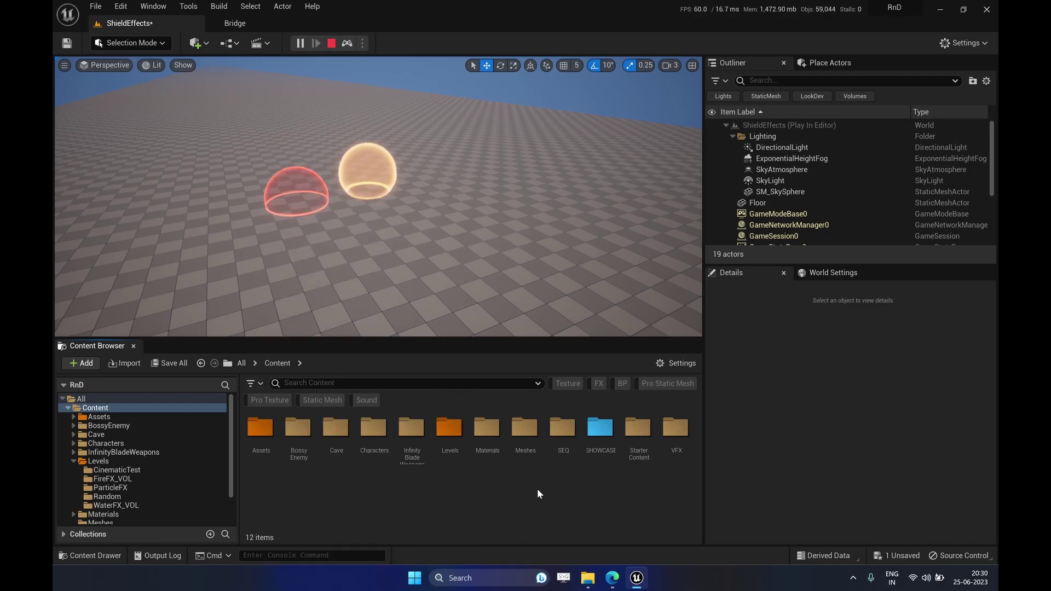
{"action": "left_click", "coordinate": [261, 383]}
{"action": "mouse_move", "coordinate": [287, 394]}
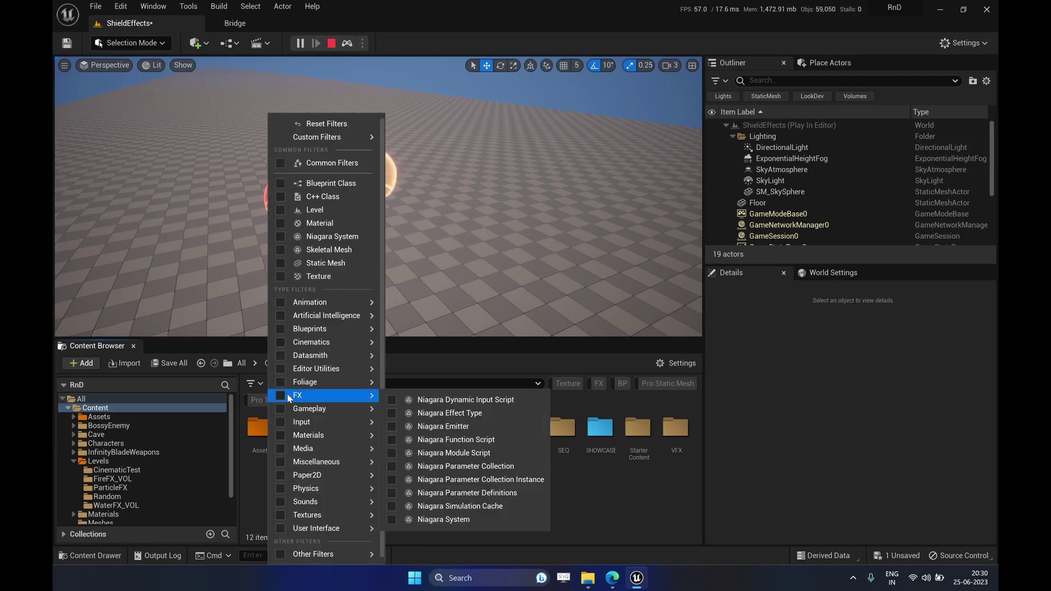
{"action": "mouse_move", "coordinate": [284, 464]}
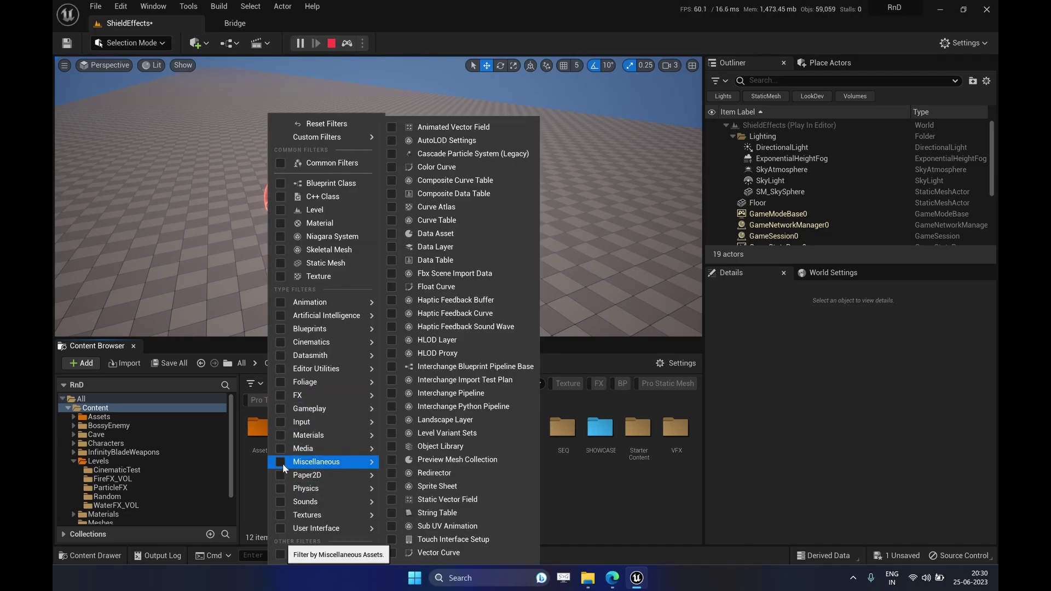
{"action": "left_click", "coordinate": [634, 483]}
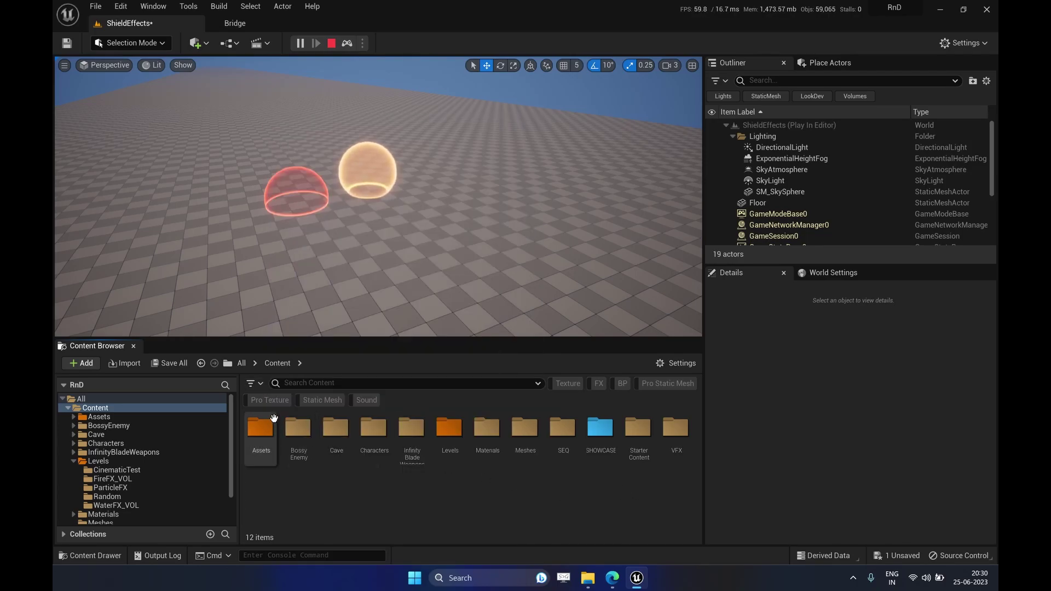
Filter the Content folder by all FX asset types and look through the matching assets
{"action": "left_click", "coordinate": [255, 385]}
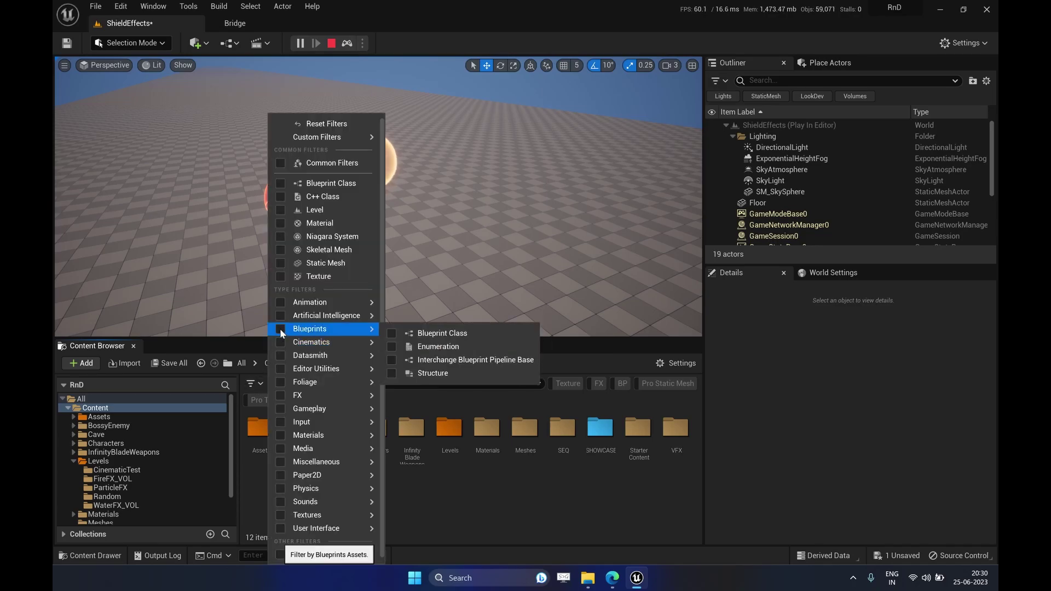
{"action": "mouse_move", "coordinate": [281, 304]}
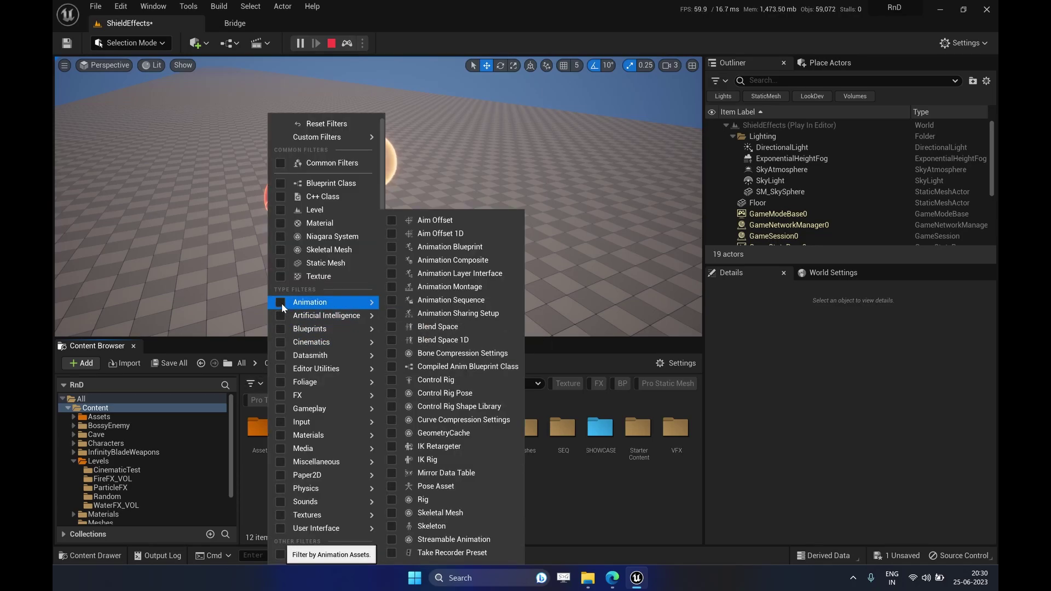
{"action": "left_click", "coordinate": [279, 396]}
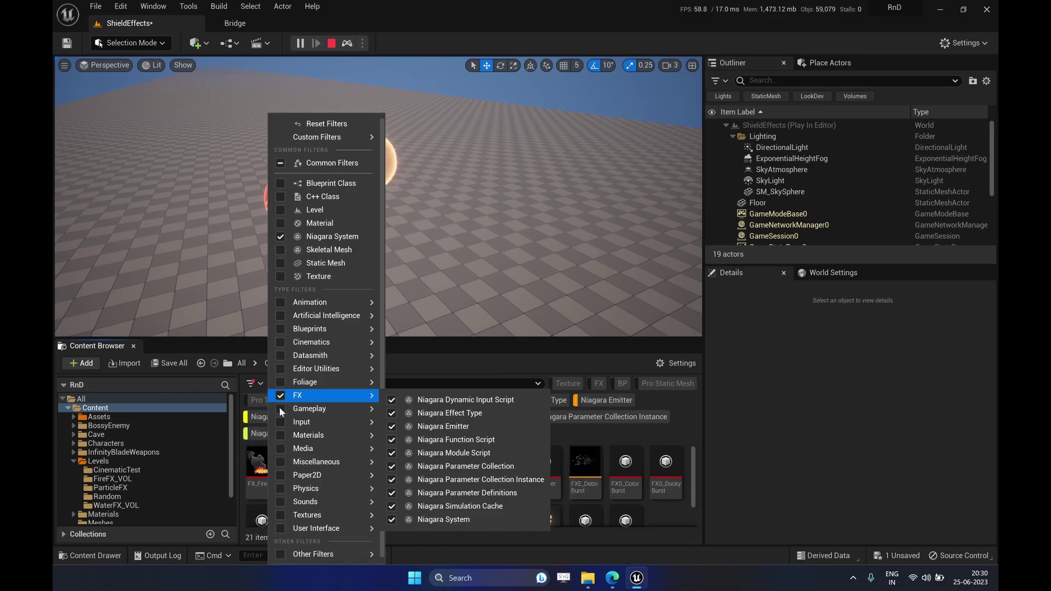
{"action": "left_click", "coordinate": [694, 479]}
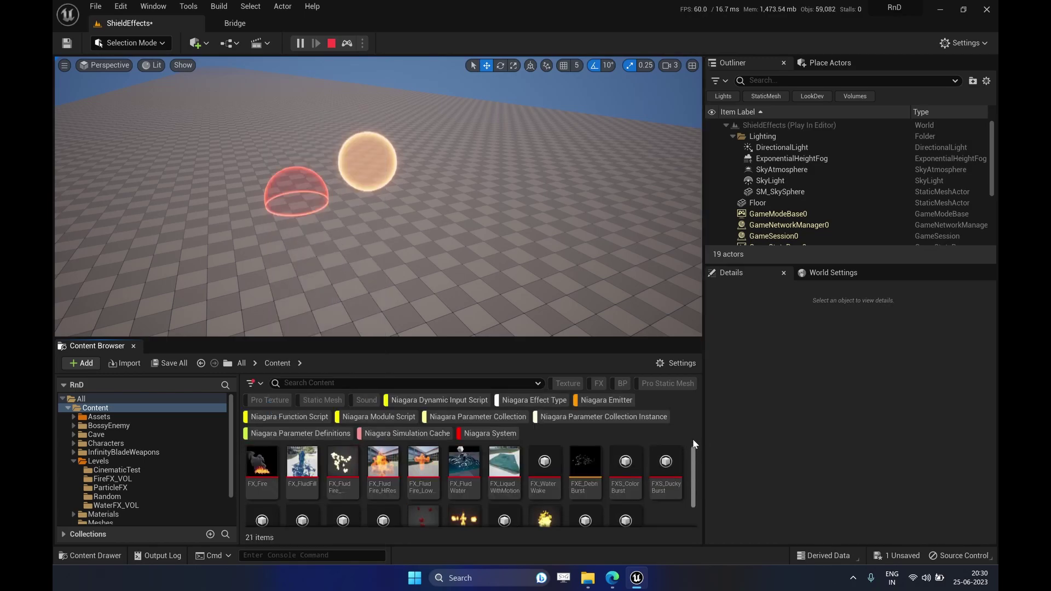
{"action": "scroll", "coordinate": [402, 480], "scroll_direction": "down", "scroll_amount": 2}
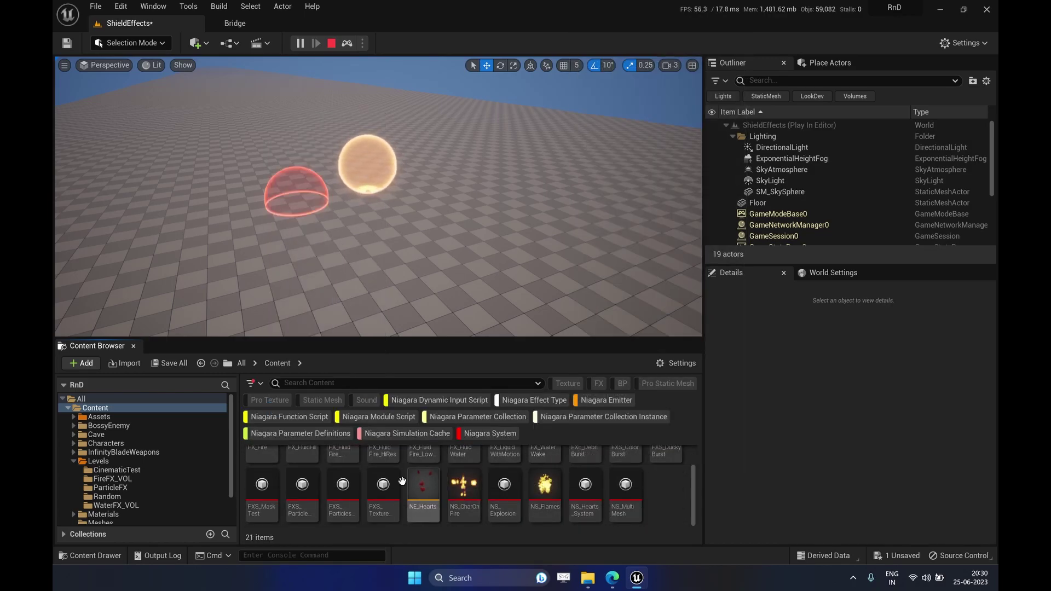
Check the Cave folder with the FX filters active, return to the Content folder and clear the FX filters
{"action": "left_click", "coordinate": [99, 433]}
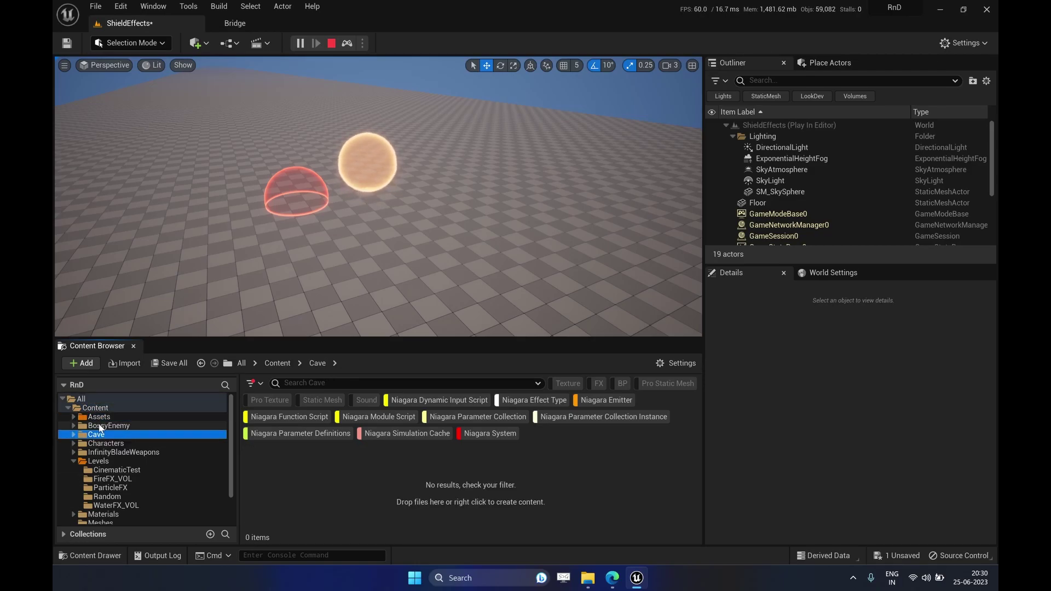
{"action": "left_click", "coordinate": [98, 409]}
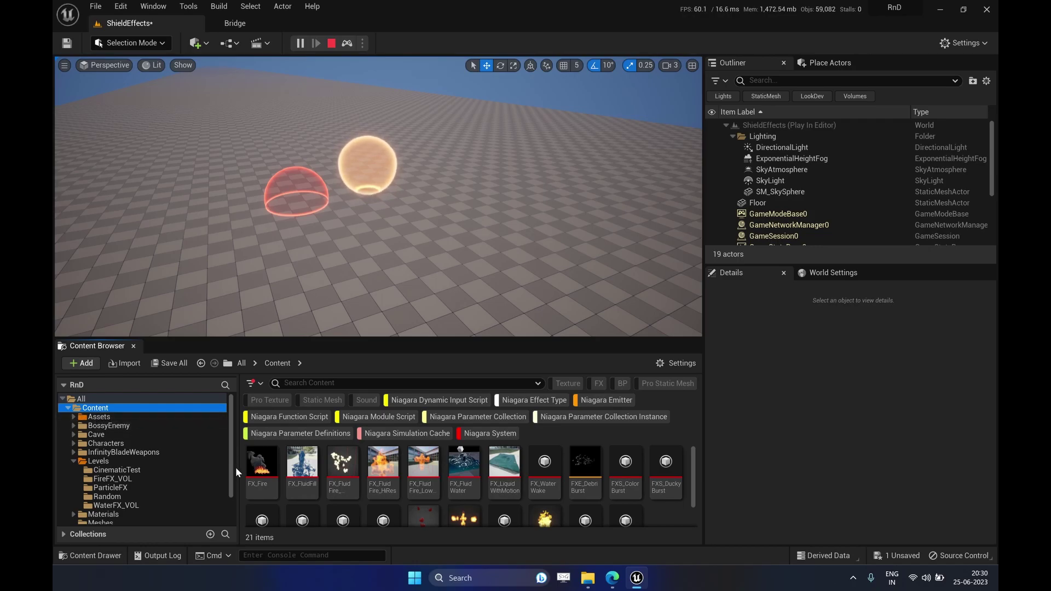
{"action": "left_click", "coordinate": [253, 383]}
{"action": "left_click", "coordinate": [278, 394]}
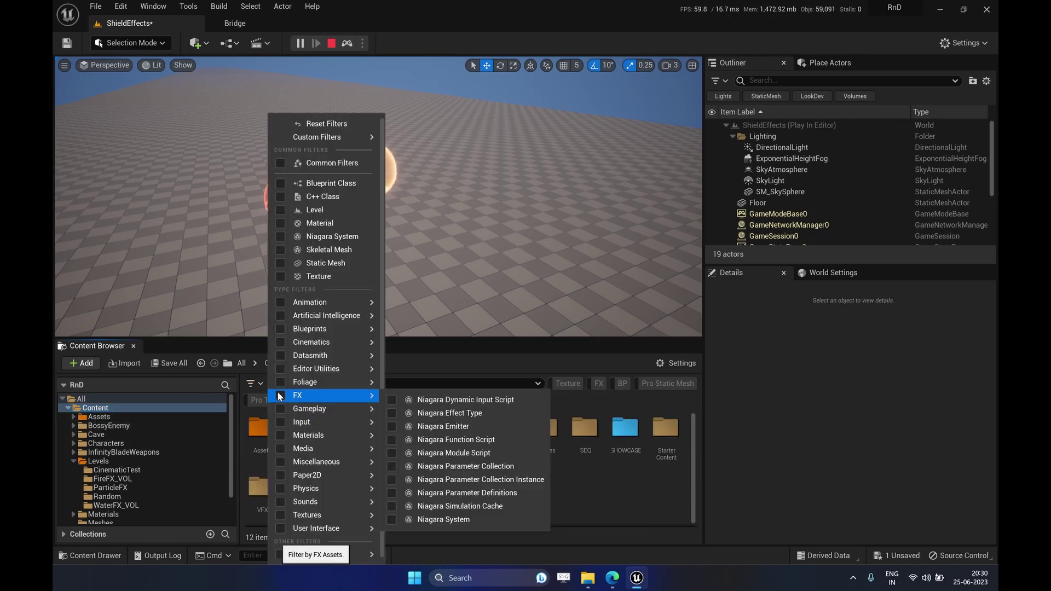
Try filtering the Content folder by all Animation asset types and clear those filters again
{"action": "left_click", "coordinate": [280, 302]}
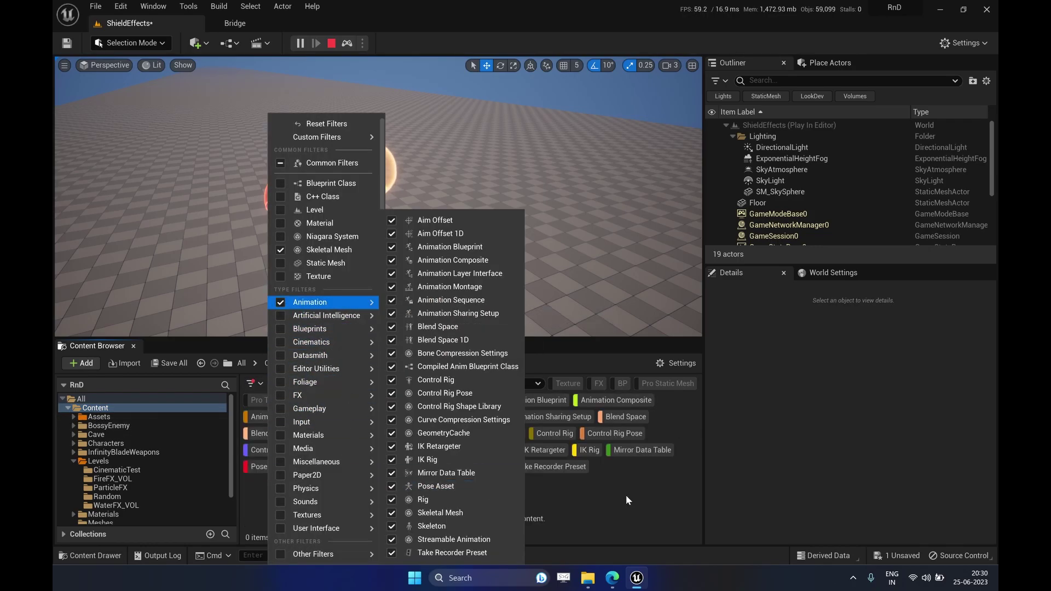
{"action": "left_click", "coordinate": [625, 495]}
{"action": "left_click", "coordinate": [253, 383]}
{"action": "left_click", "coordinate": [280, 302]}
Try the Media and Sounds type filters on the Content folder, switching each group off again
{"action": "mouse_move", "coordinate": [300, 492]}
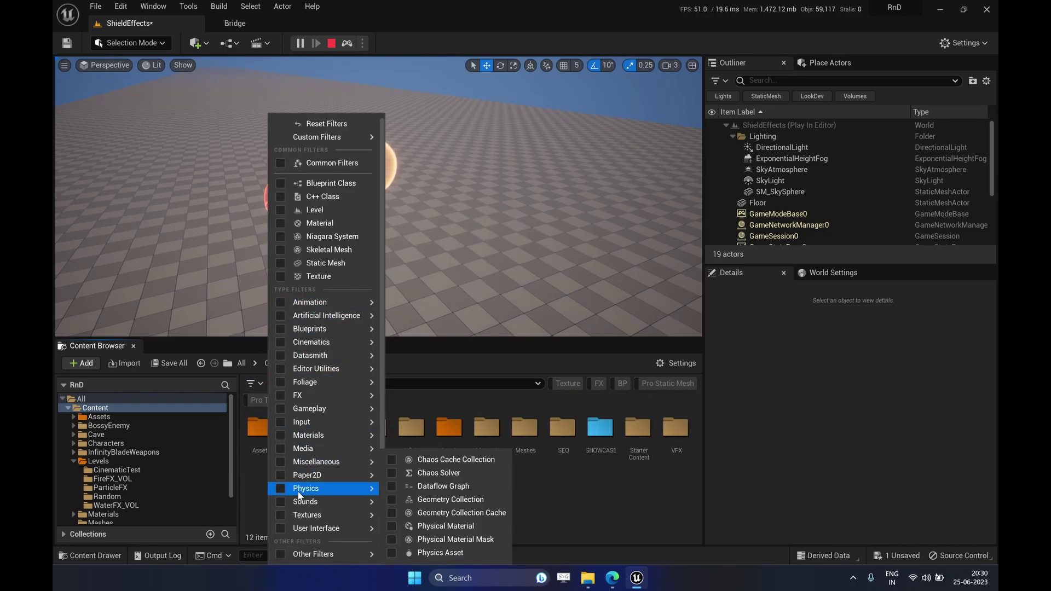
{"action": "left_click", "coordinate": [283, 448]}
{"action": "left_click", "coordinate": [284, 449]}
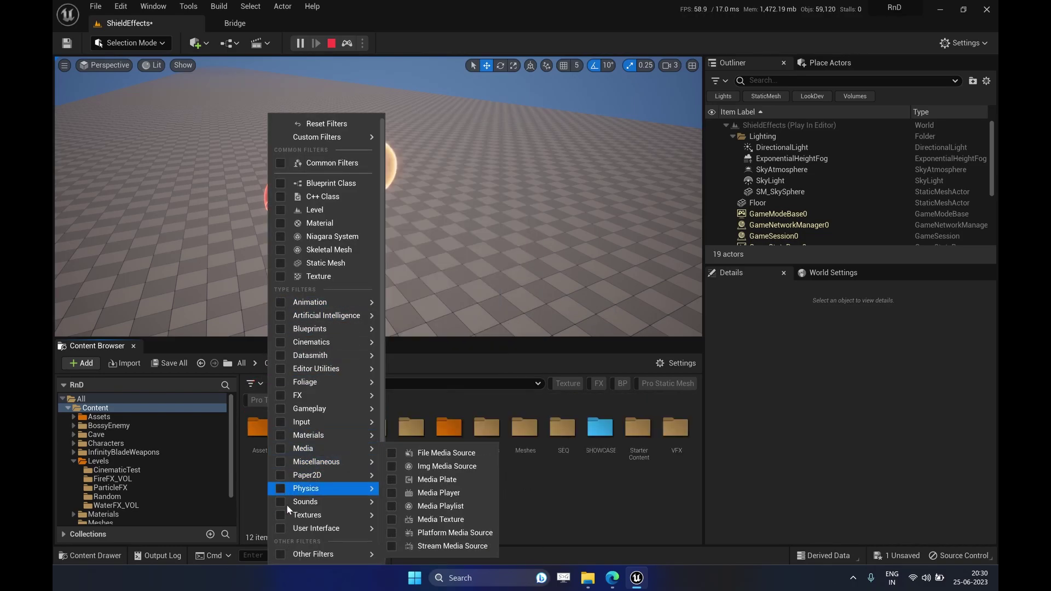
{"action": "left_click", "coordinate": [280, 501]}
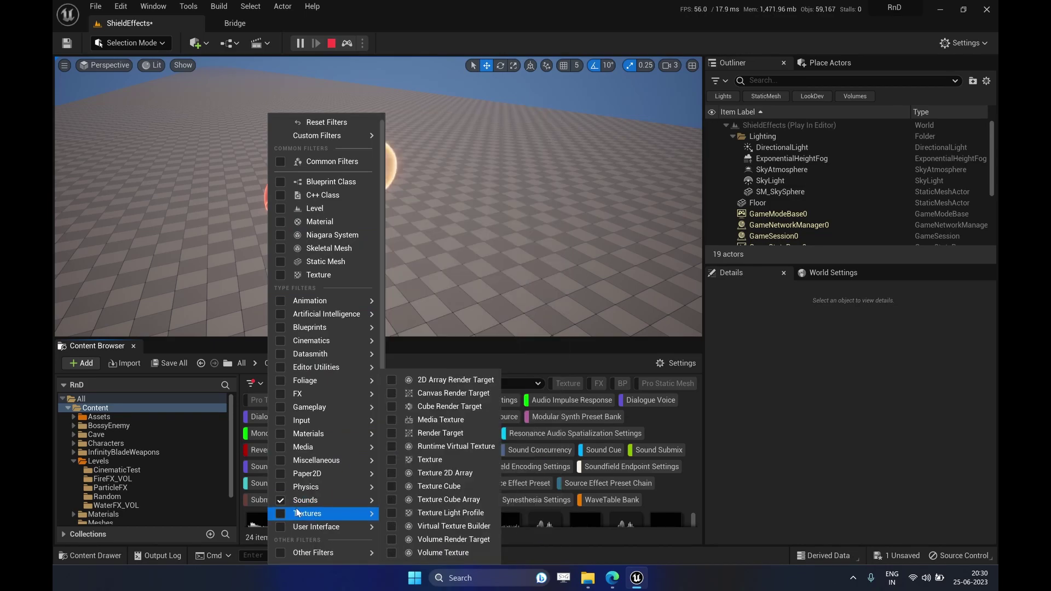
{"action": "left_click", "coordinate": [281, 500]}
{"action": "left_click", "coordinate": [630, 496]}
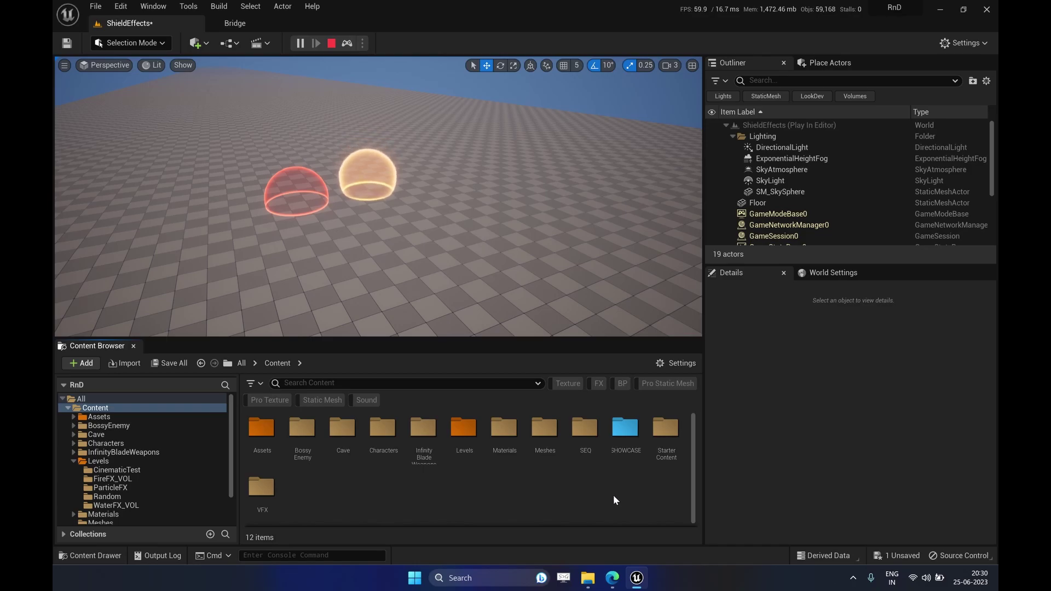
Examine the list of existing custom filters and the option for creating a new one
{"action": "left_click", "coordinate": [260, 385]}
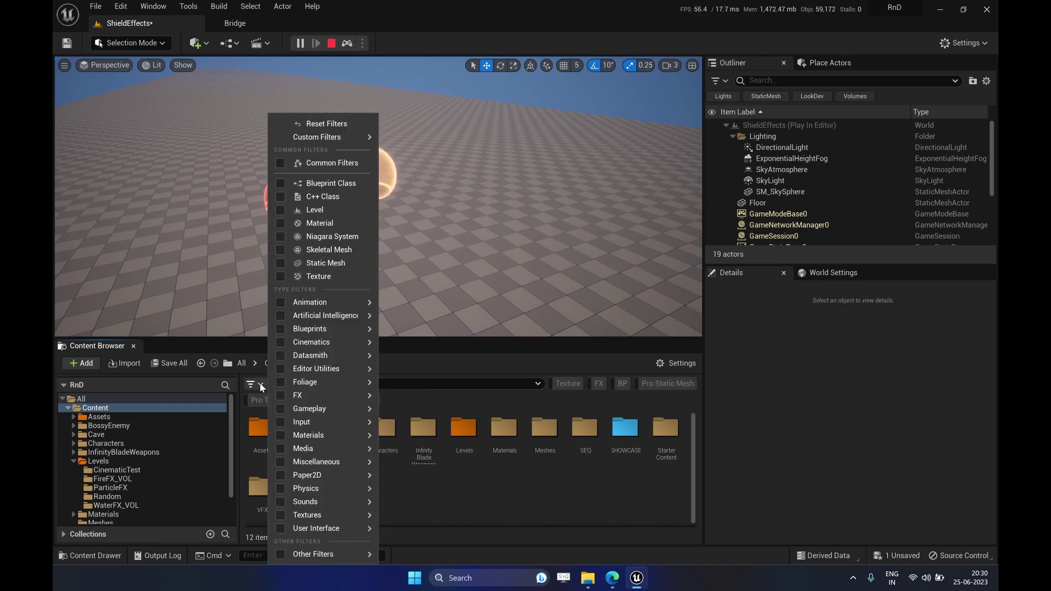
{"action": "mouse_move", "coordinate": [314, 139]}
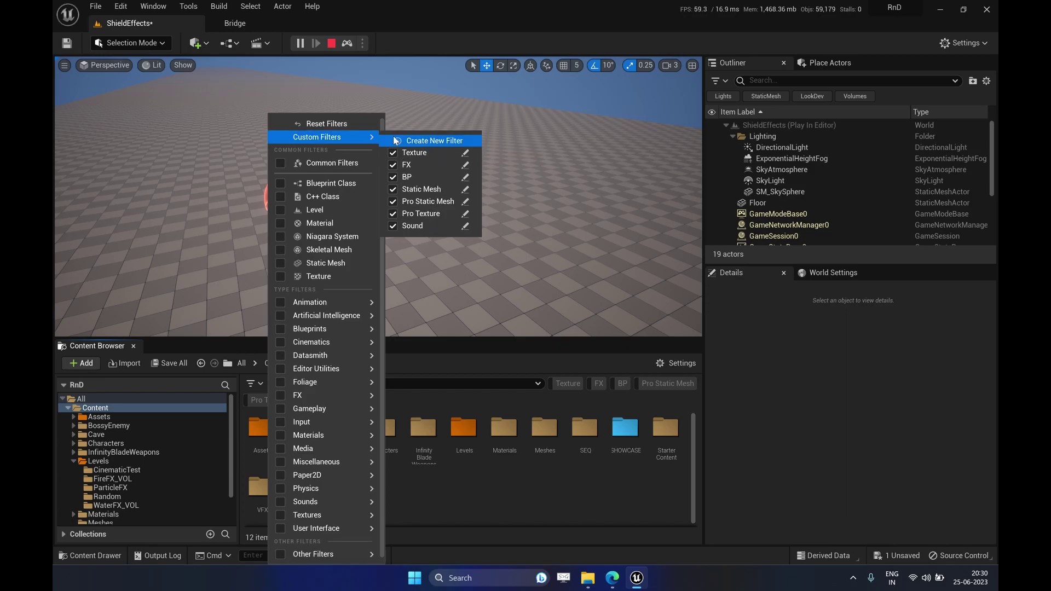
{"action": "left_click", "coordinate": [504, 485]}
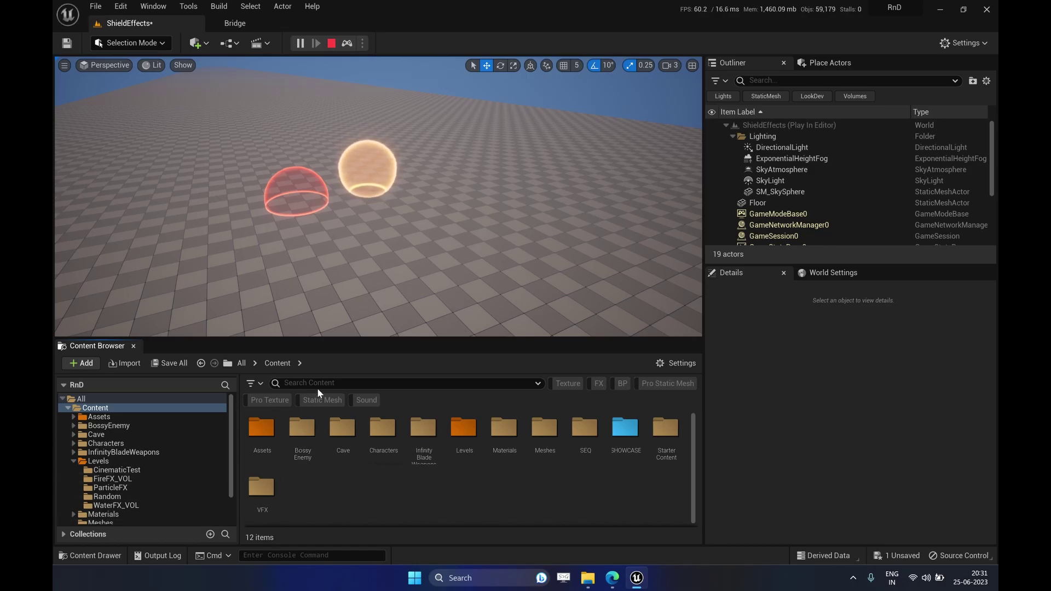
Search the Content folder for "static mesh", restrict the search to the Static Mesh type and browse the matching assets
{"action": "left_click", "coordinate": [358, 382]}
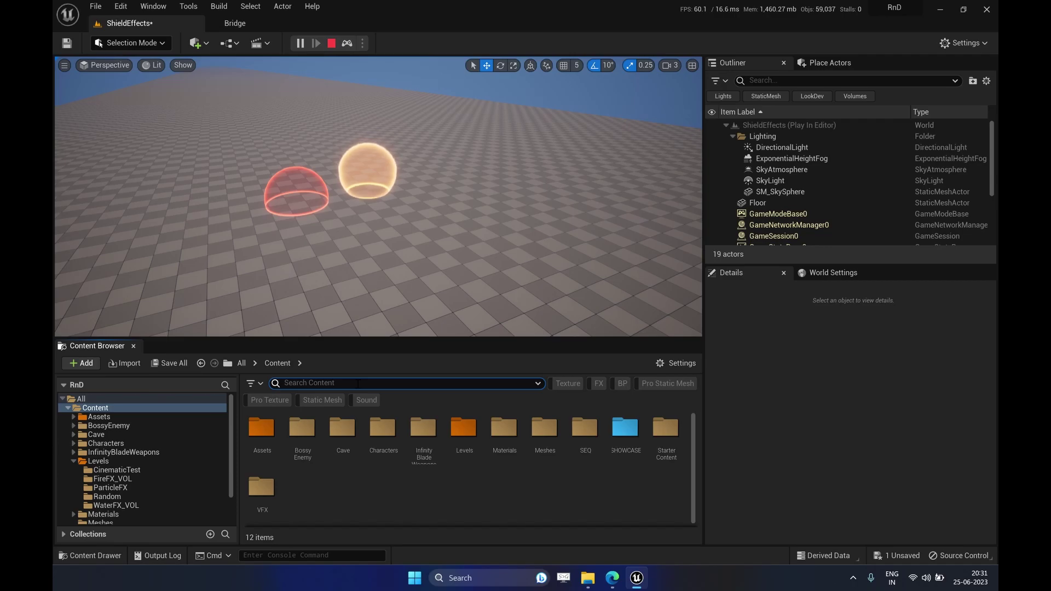
{"action": "type", "text": "sta"}
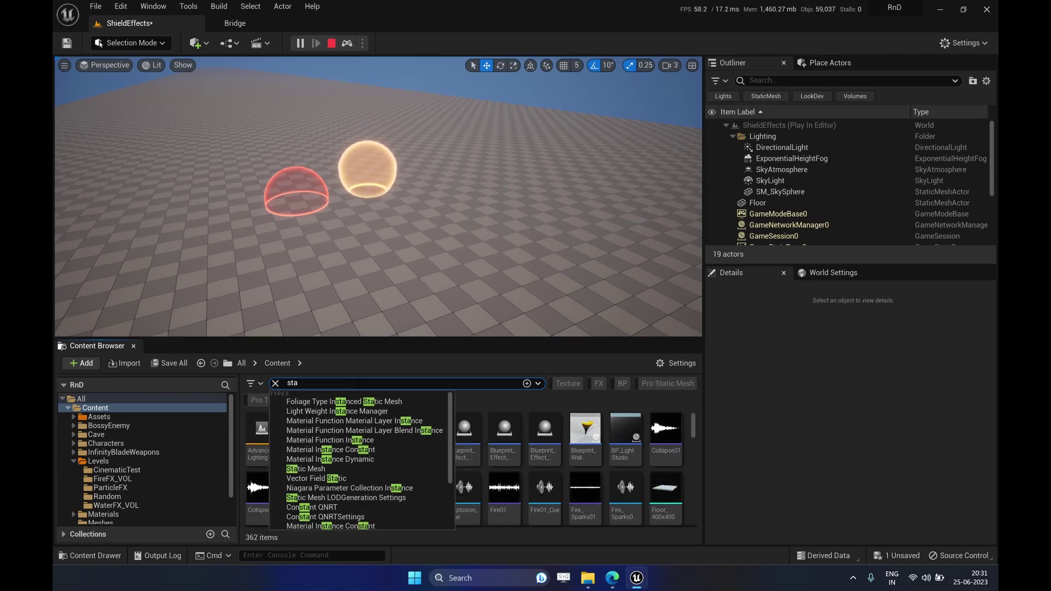
{"action": "type", "text": "tic mesh"}
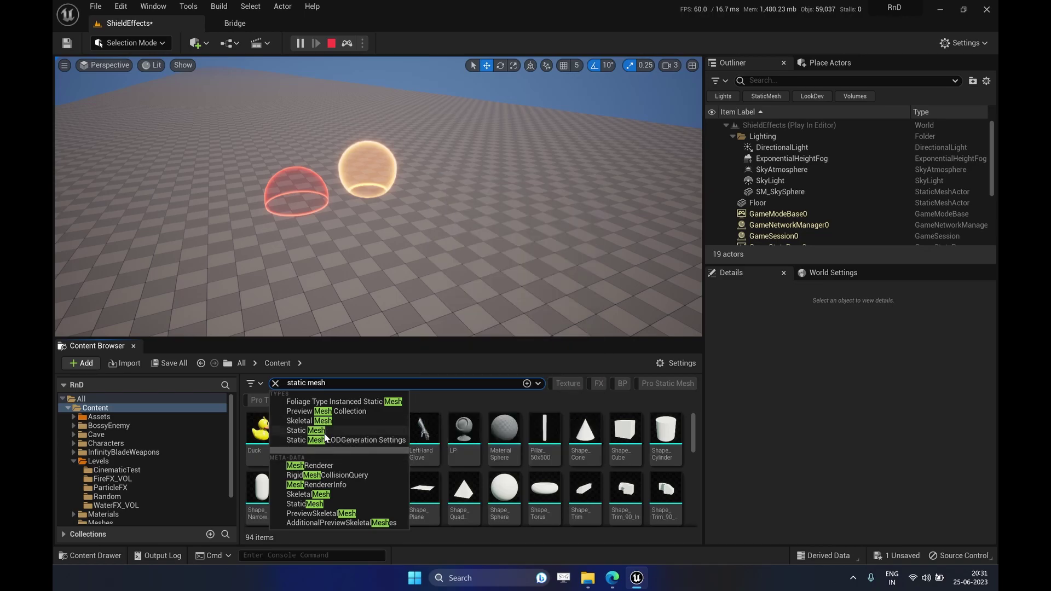
{"action": "left_click", "coordinate": [307, 430]}
{"action": "mouse_move", "coordinate": [695, 427]}
{"action": "left_mouse_down"}
{"action": "mouse_move", "coordinate": [686, 503]}
{"action": "mouse_move", "coordinate": [685, 423]}
{"action": "left_mouse_up"}
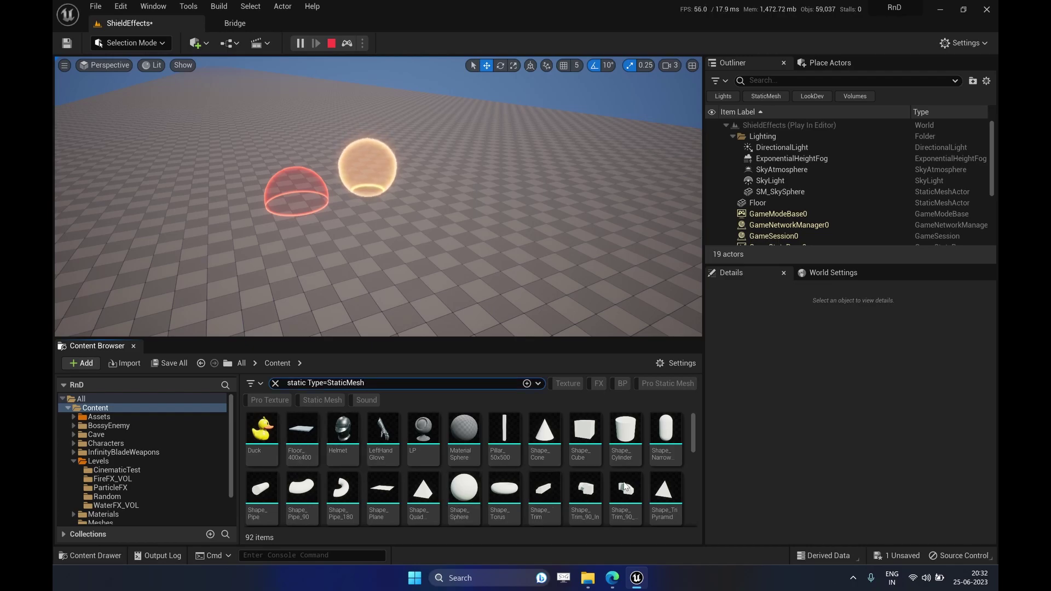
{"action": "mouse_move", "coordinate": [694, 438]}
{"action": "left_mouse_down"}
{"action": "mouse_move", "coordinate": [690, 501]}
{"action": "mouse_move", "coordinate": [687, 435]}
{"action": "left_mouse_up"}
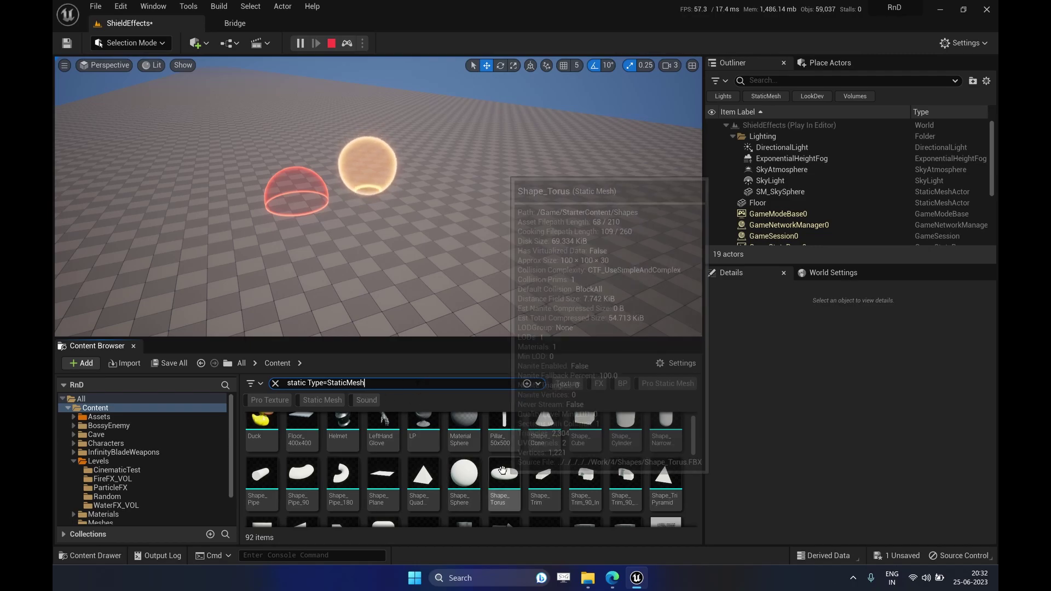
{"action": "scroll", "coordinate": [498, 454], "scroll_direction": "down", "scroll_amount": 1}
Start a custom filter from the current search text and label it SM
{"action": "left_click", "coordinate": [527, 383]}
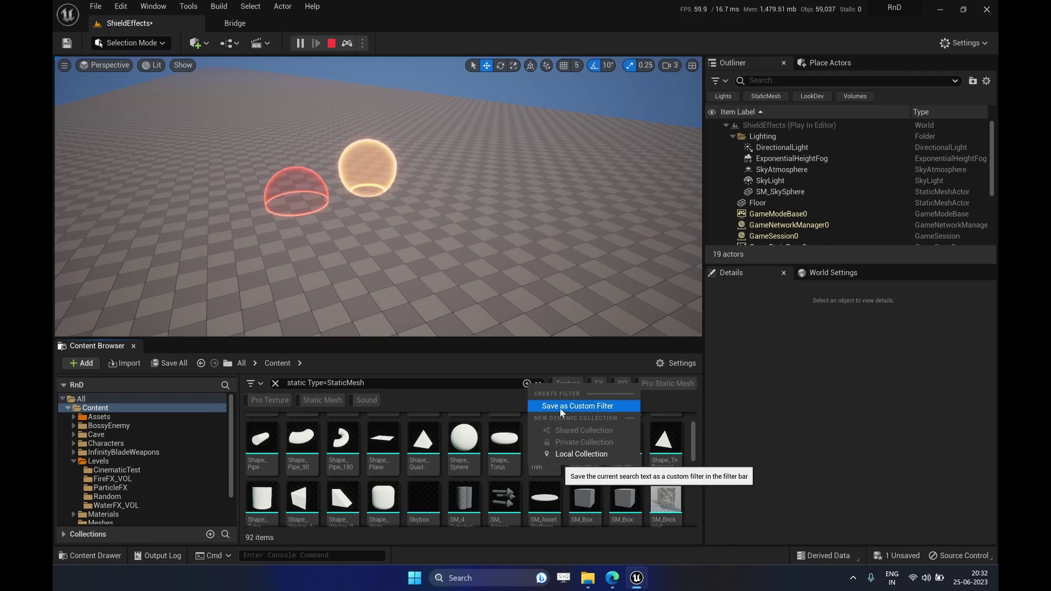
{"action": "left_click", "coordinate": [559, 406]}
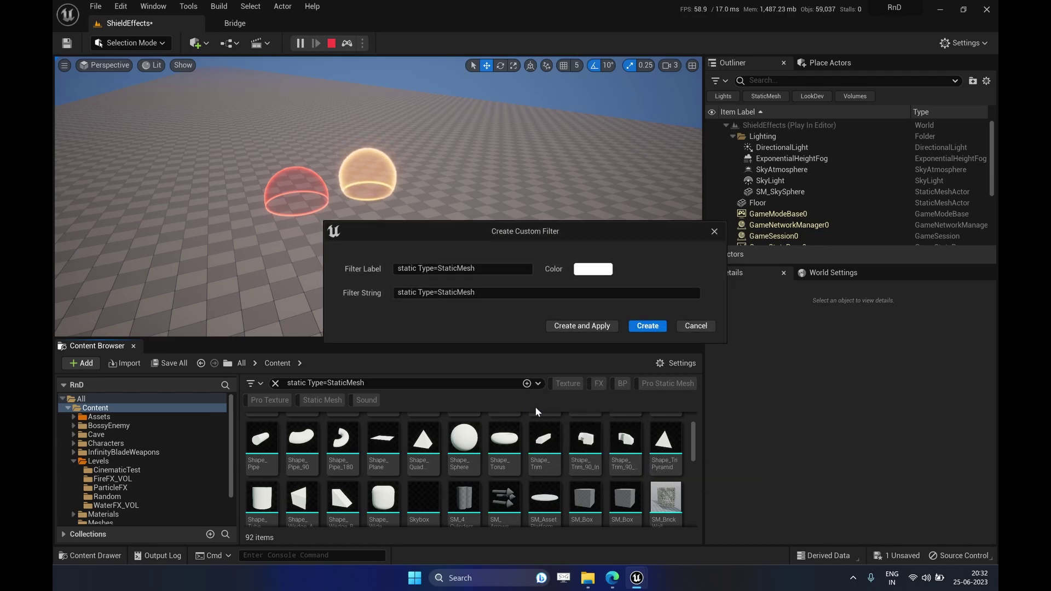
{"action": "left_click_drag", "start_coordinate": [432, 276], "coordinate": [448, 232]}
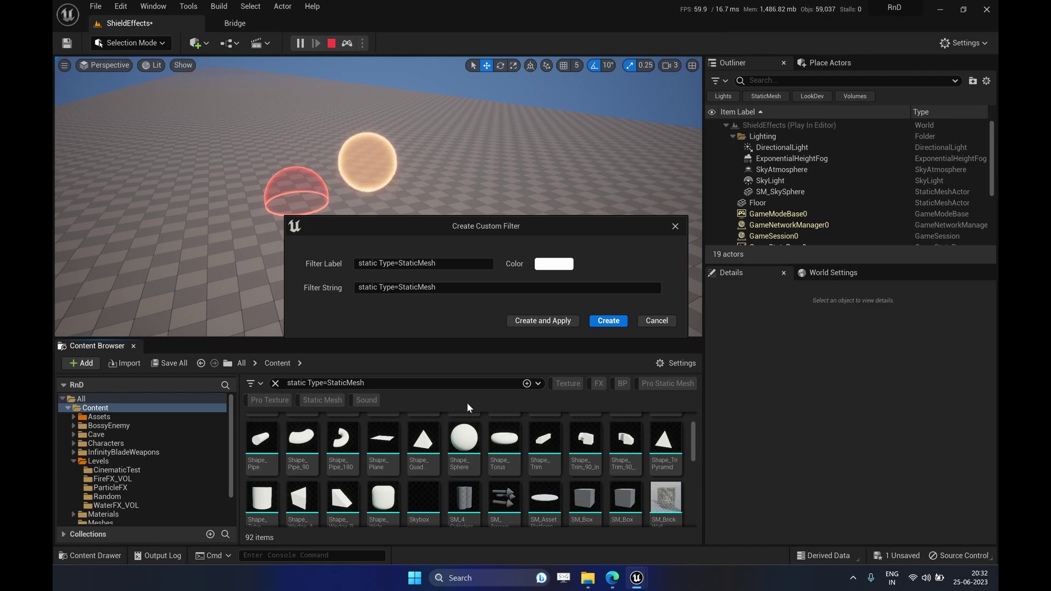
{"action": "left_click", "coordinate": [435, 263]}
{"action": "type", "text": "Stat"}
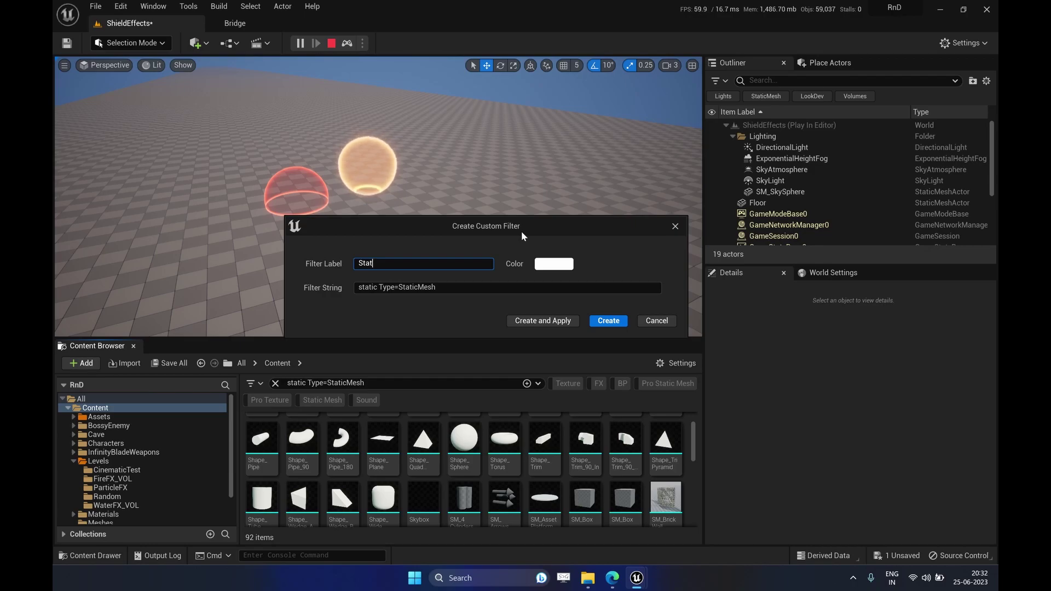
{"action": "key", "text": "BackSpace"}
{"action": "key", "text": "BackSpace"}
{"action": "key", "text": "BackSpace"}
{"action": "type", "text": "M"}
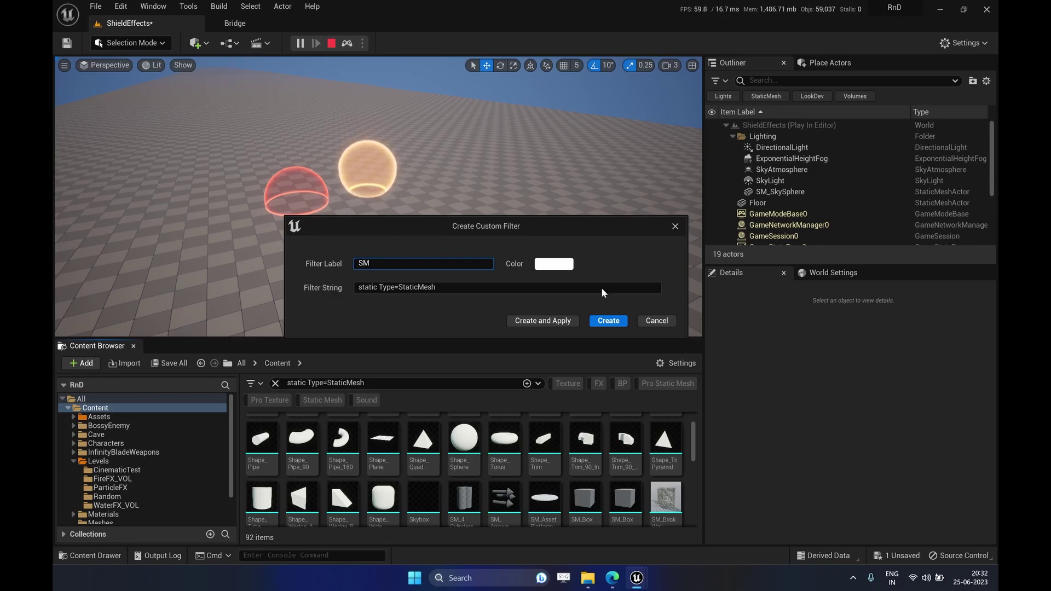
Create and apply the SM custom filter with its default white color, and switch it off in the filter bar
{"action": "left_click", "coordinate": [554, 264]}
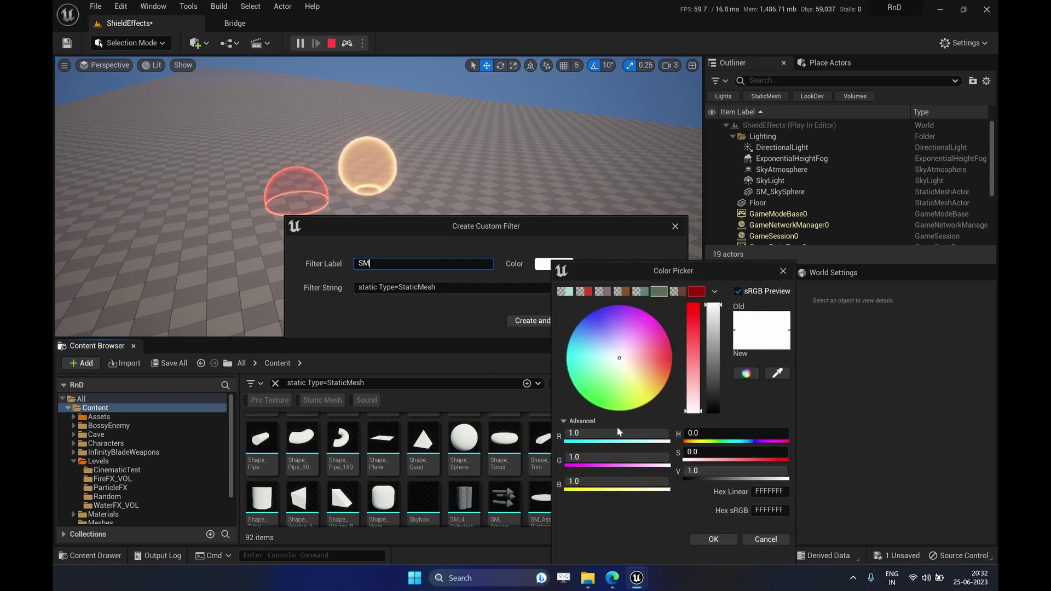
{"action": "left_click", "coordinate": [765, 540]}
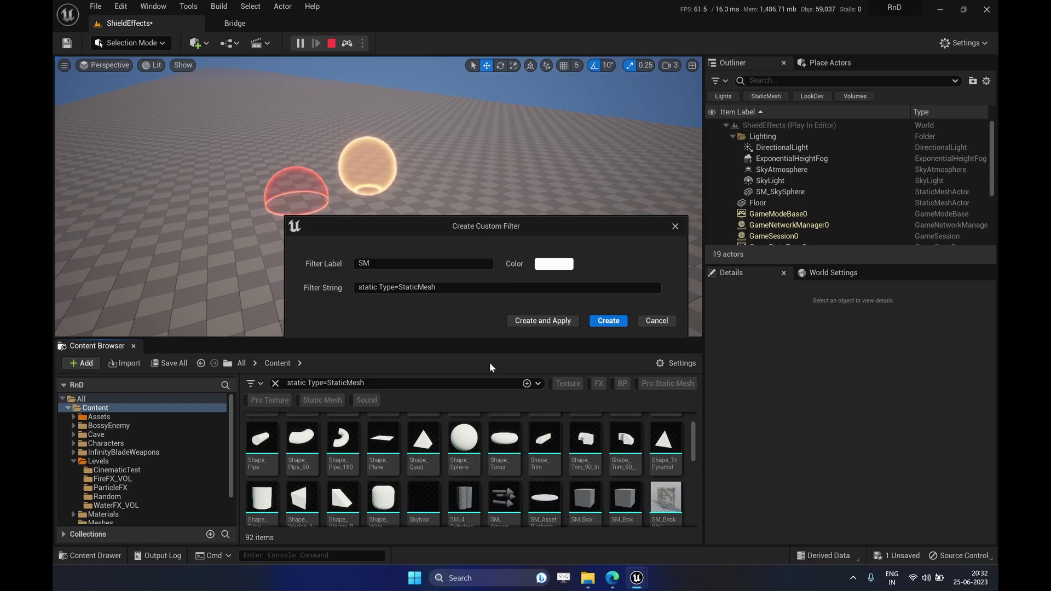
{"action": "left_click", "coordinate": [541, 320]}
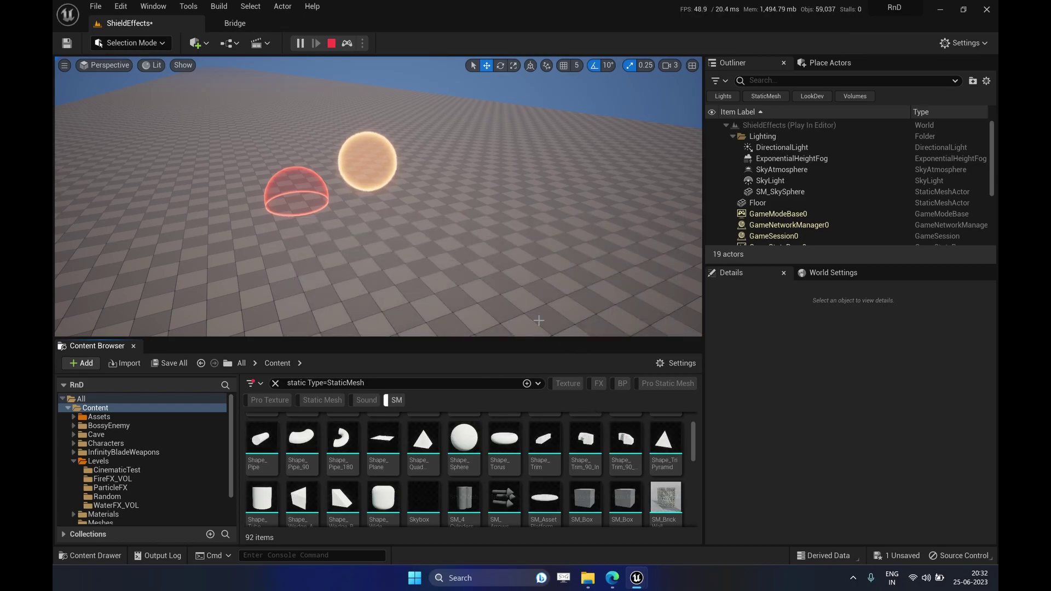
{"action": "left_click", "coordinate": [396, 401]}
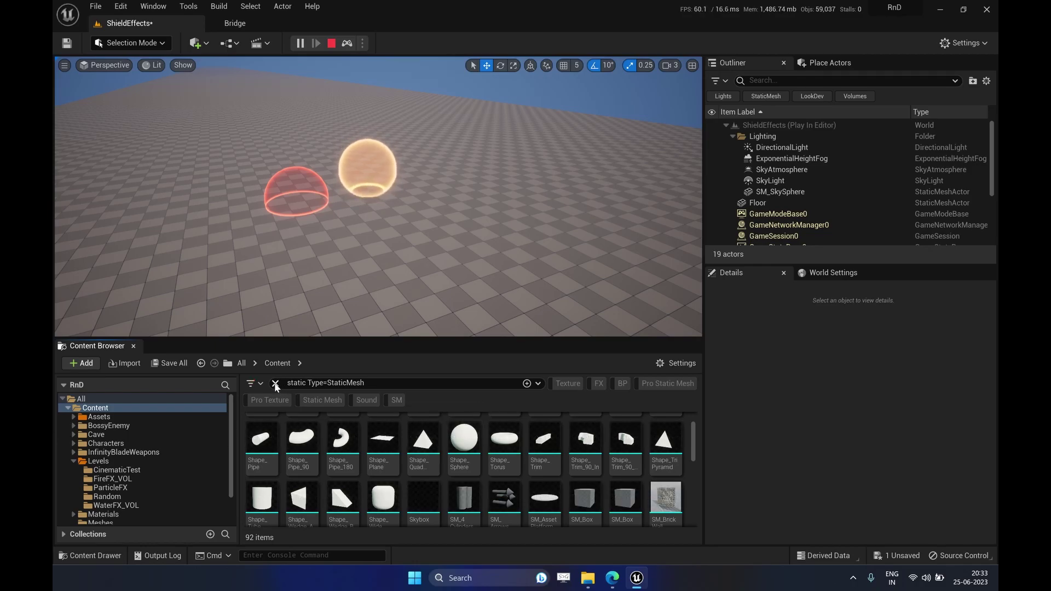
Clear the Content search, apply the SM custom filter to view its assets, and switch the filter off
{"action": "left_click", "coordinate": [276, 383]}
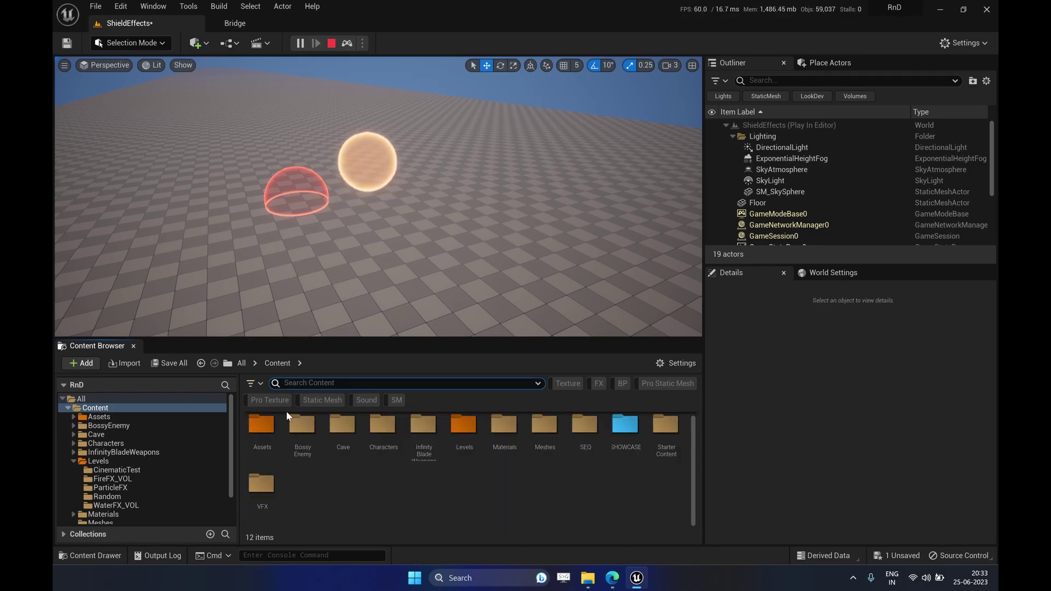
{"action": "left_click", "coordinate": [393, 401]}
{"action": "left_click_drag", "start_coordinate": [693, 438], "coordinate": [689, 502]}
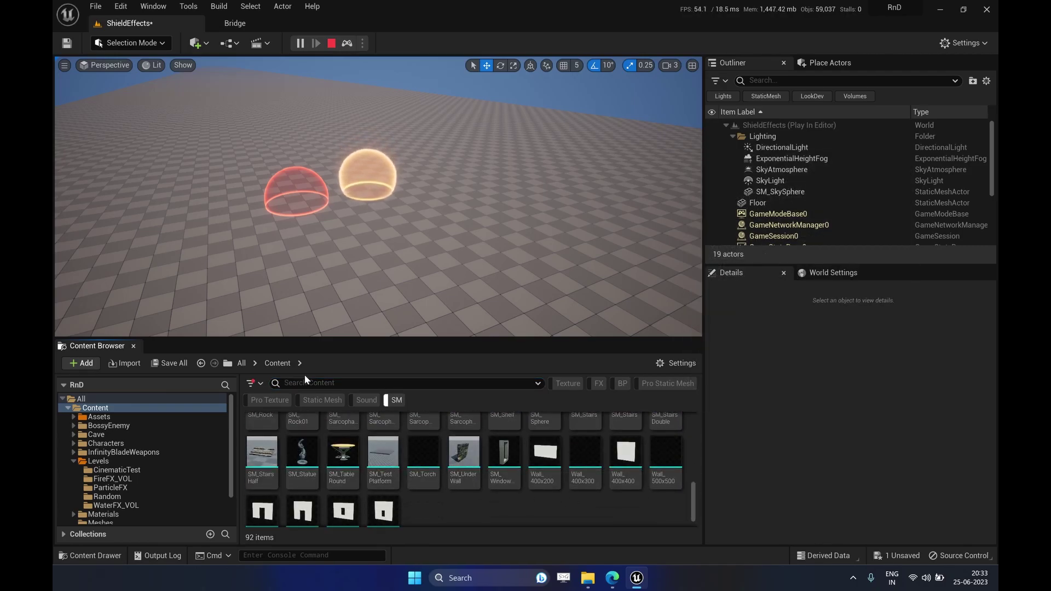
{"action": "left_click_drag", "start_coordinate": [694, 494], "coordinate": [692, 432]}
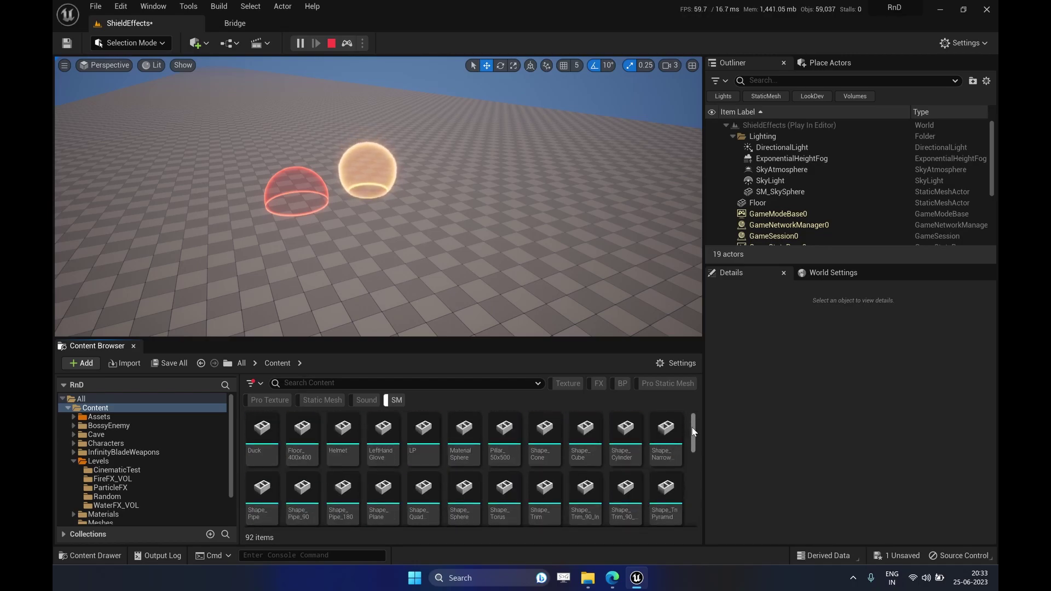
{"action": "left_click", "coordinate": [392, 403]}
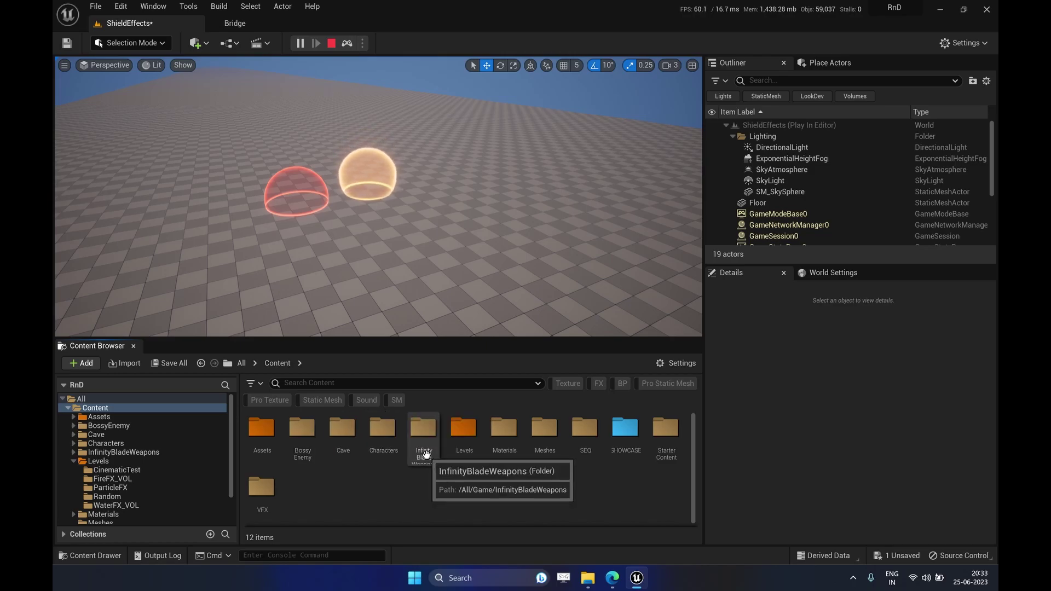
Reapply the SM filter, compare meshes with and without the SM_ name prefix, and switch the filter off again
{"action": "left_click", "coordinate": [394, 400]}
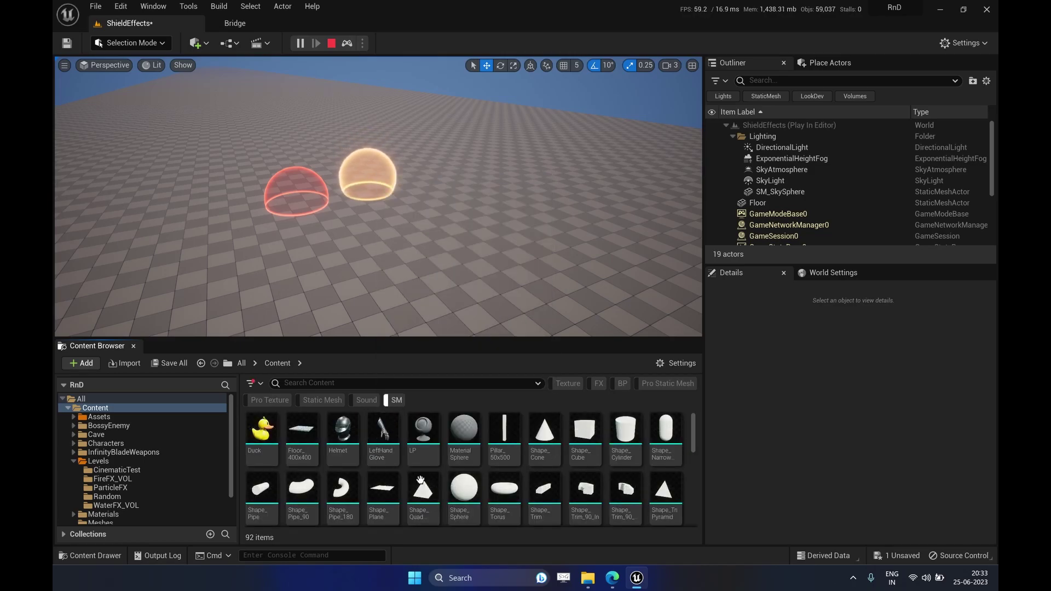
{"action": "scroll", "coordinate": [692, 447], "scroll_direction": "down", "scroll_amount": 2}
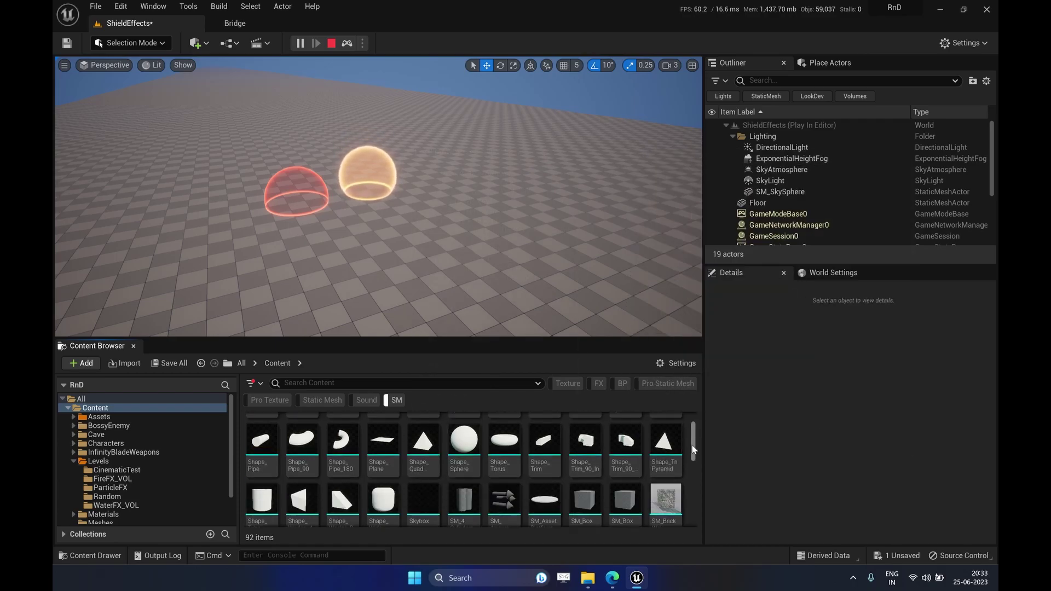
{"action": "scroll", "coordinate": [691, 452], "scroll_direction": "down", "scroll_amount": 4}
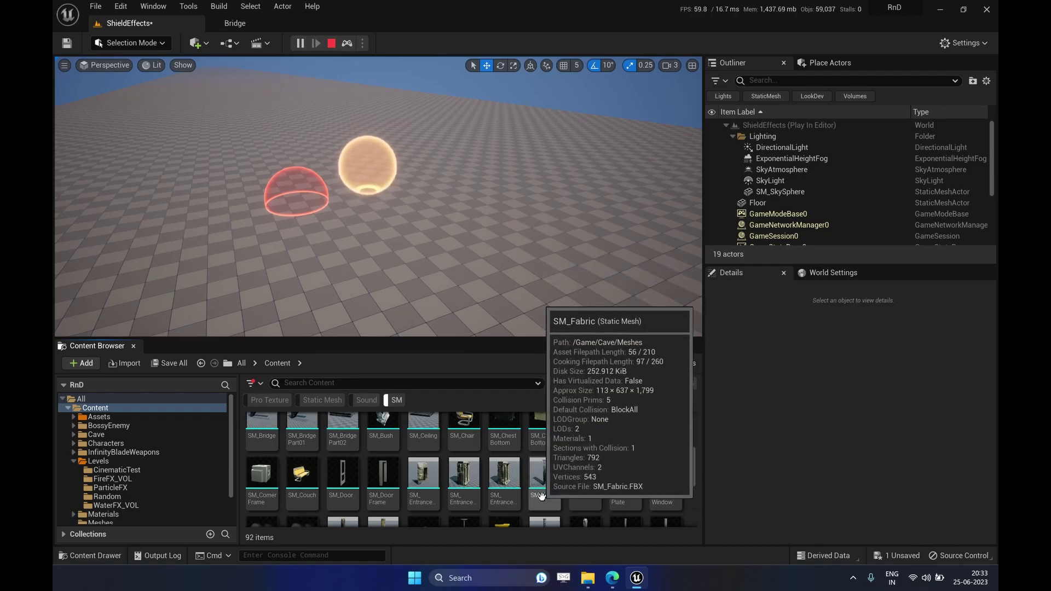
{"action": "scroll", "coordinate": [328, 476], "scroll_direction": "up", "scroll_amount": 1}
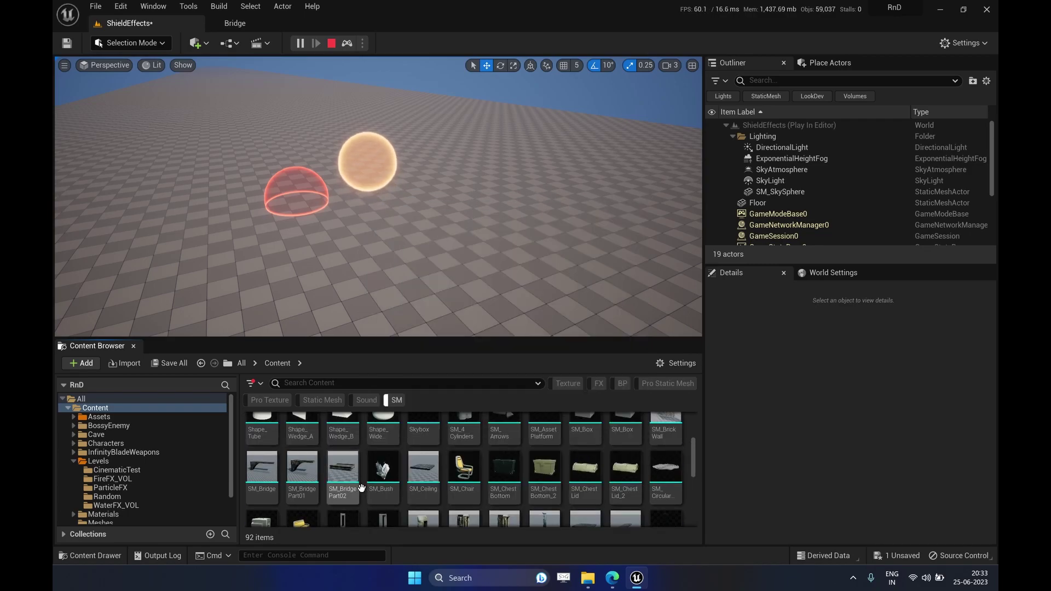
{"action": "scroll", "coordinate": [623, 477], "scroll_direction": "up", "scroll_amount": 1}
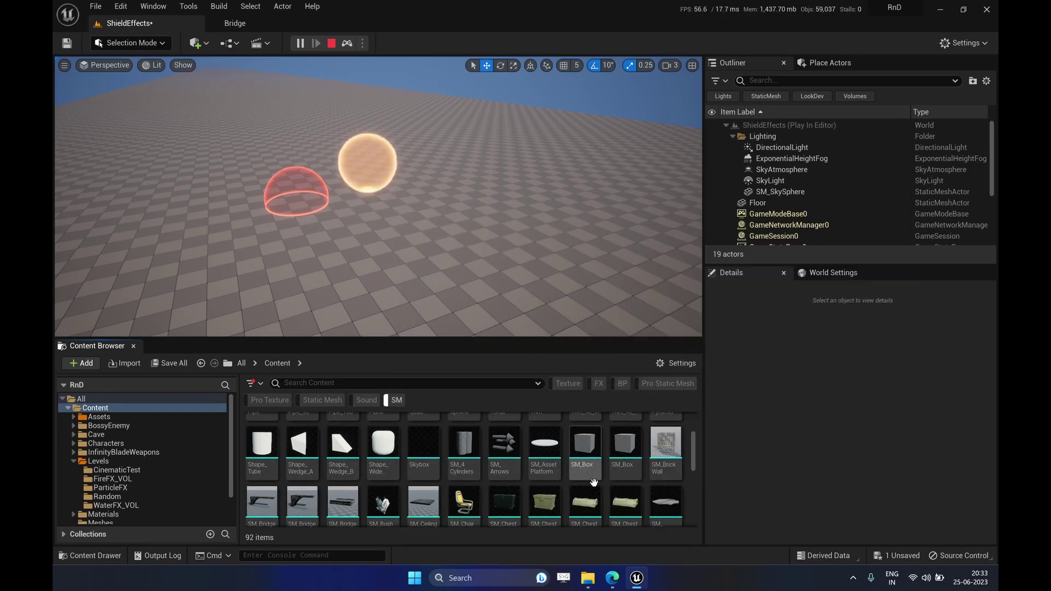
{"action": "scroll", "coordinate": [557, 485], "scroll_direction": "up", "scroll_amount": 1}
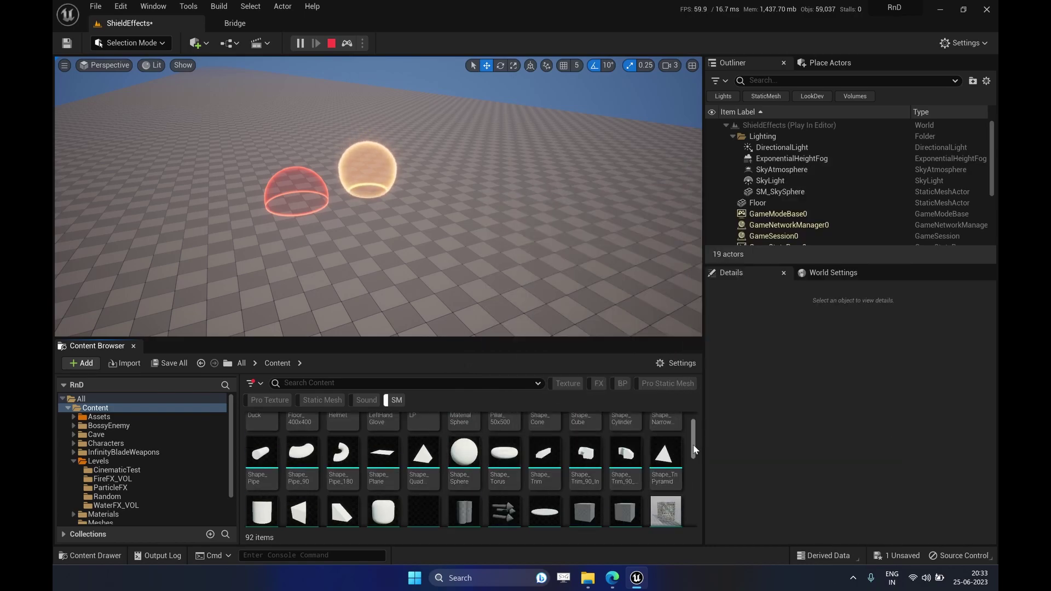
{"action": "scroll", "coordinate": [694, 442], "scroll_direction": "up", "scroll_amount": 1}
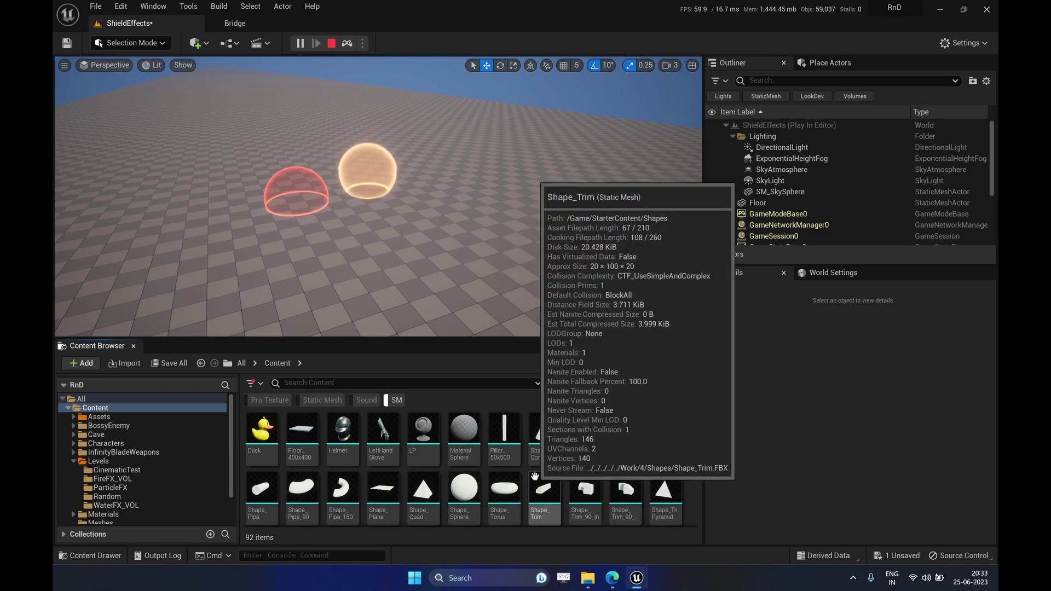
{"action": "left_click", "coordinate": [396, 401]}
Search the Content folder for "static mesh" with the Static Mesh type, and narrow it with "& SM..." for names starting with SM
{"action": "type", "text": "static mesh"}
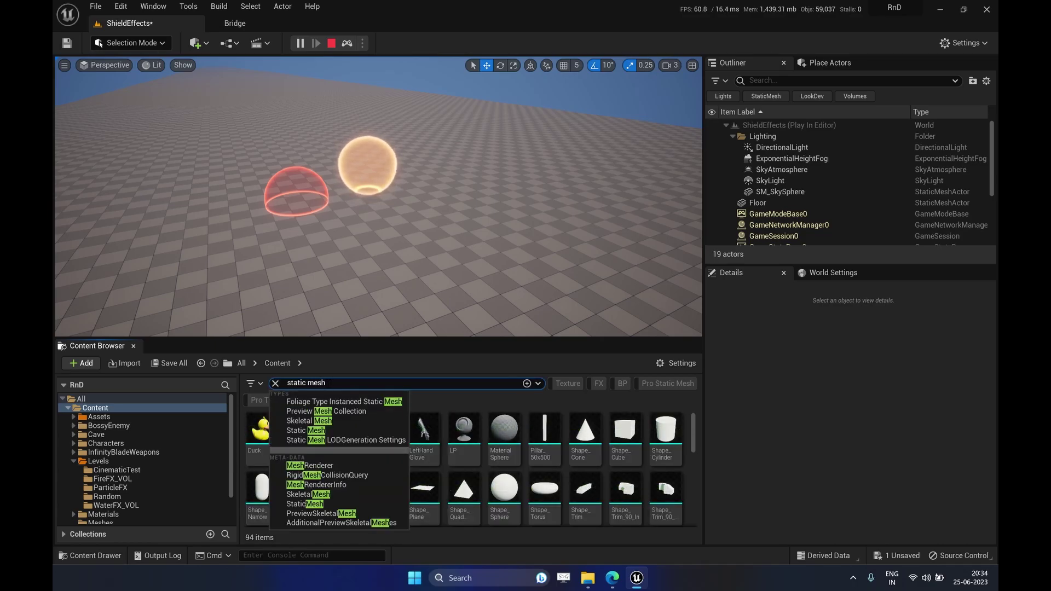
{"action": "left_click", "coordinate": [331, 431]}
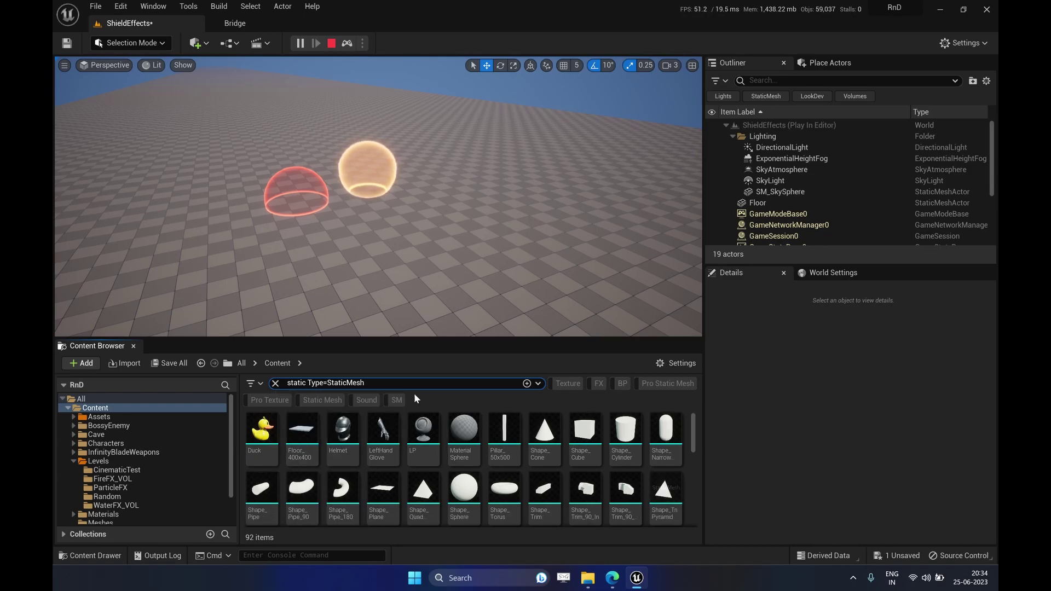
{"action": "type", "text": "&"}
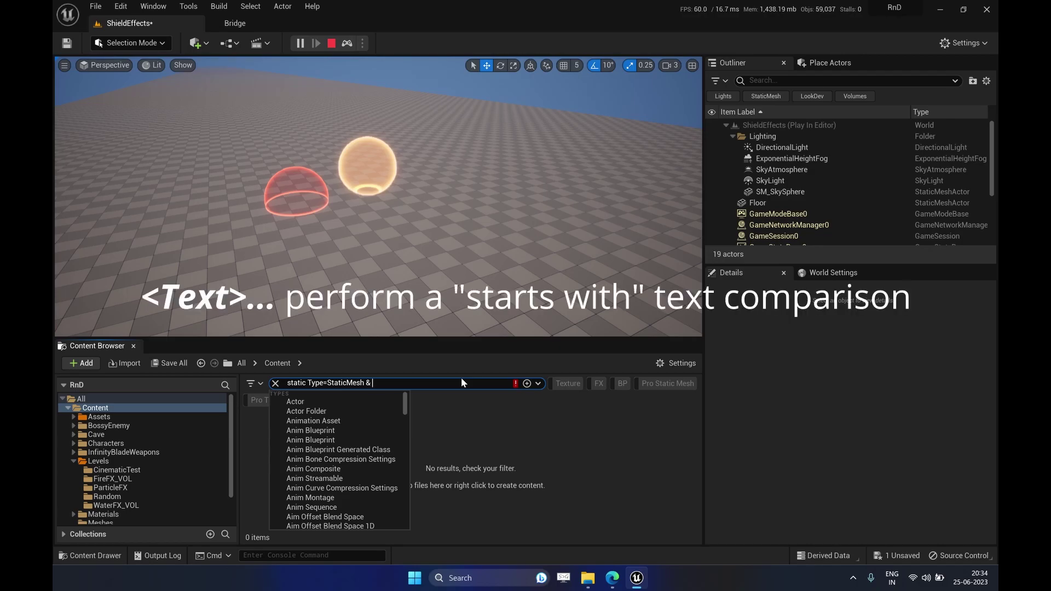
{"action": "type", "text": " SM."}
{"action": "key", "text": "Return"}
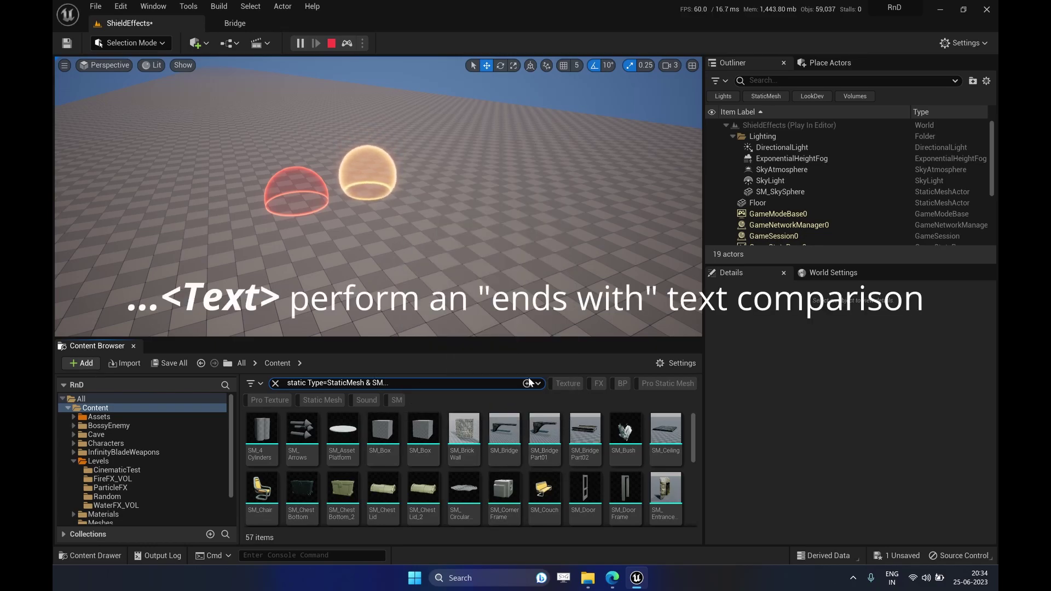
Try "ends with" terms such as "...S" and "...Al" in the search, and restore the "SM..." term
{"action": "key", "text": "BackSpace"}
{"action": "key", "text": "BackSpace"}
{"action": "key", "text": "BackSpace"}
{"action": "key", "text": "BackSpace"}
{"action": "key", "text": "BackSpace"}
{"action": "type", "text": "..."}
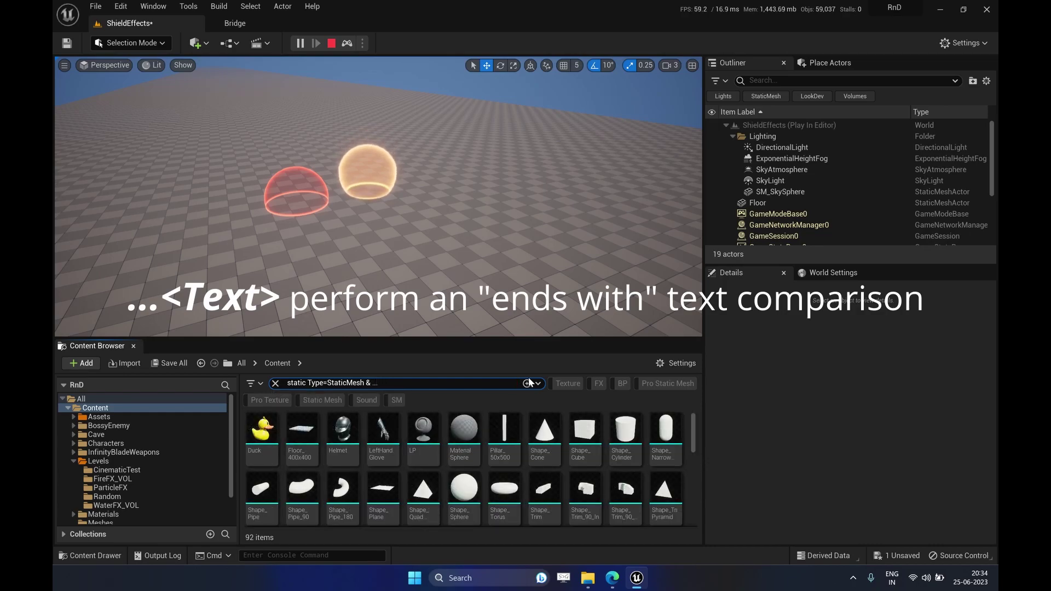
{"action": "type", "text": "s"}
{"action": "key", "text": "BackSpace"}
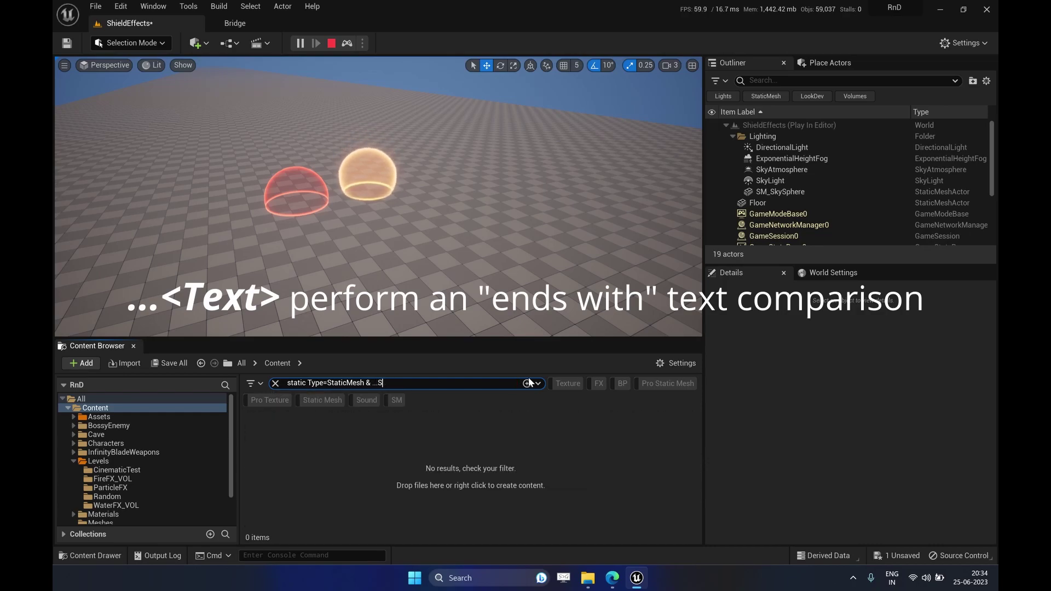
{"action": "type", "text": "s"}
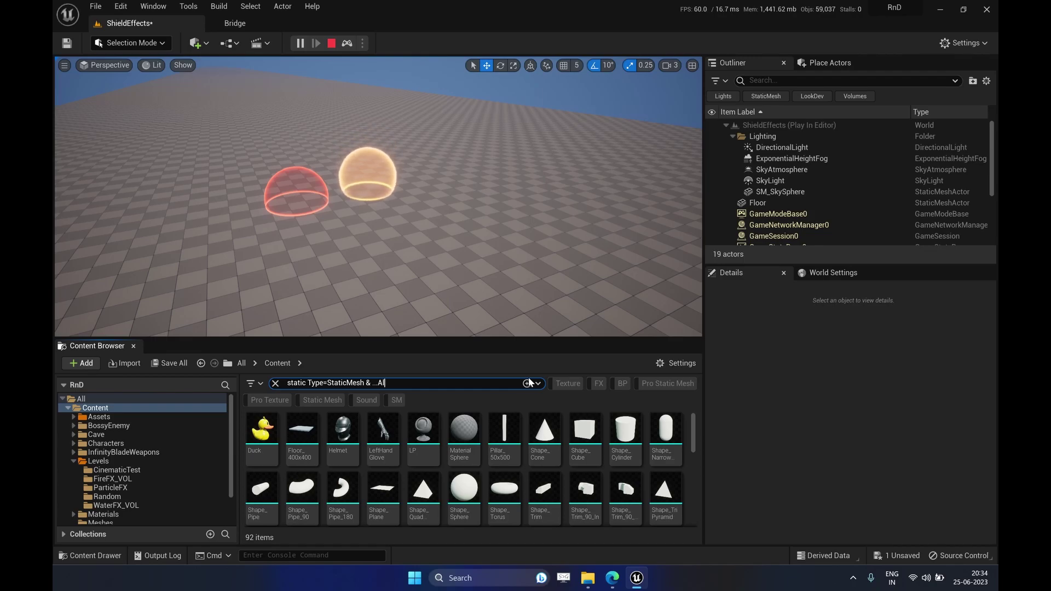
{"action": "key", "text": "BackSpace"}
{"action": "key", "text": "BackSpace"}
{"action": "key", "text": "BackSpace"}
{"action": "key", "text": "BackSpace"}
{"action": "type", "text": "SM..."}
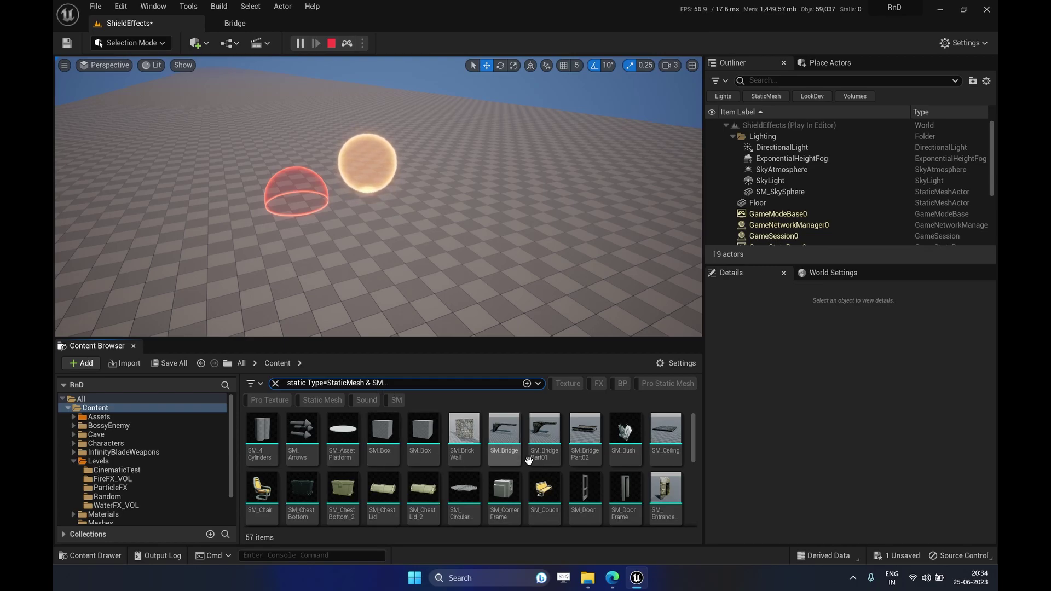
Browse the matching meshes and save the current search as a custom filter labelled SM Project with the default white color
{"action": "mouse_move", "coordinate": [494, 453]}
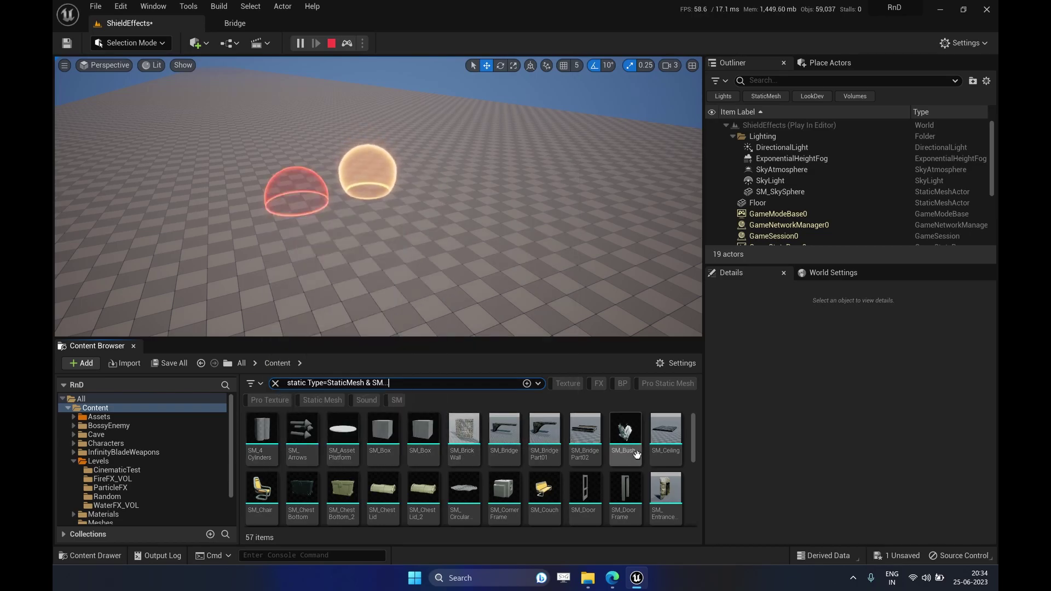
{"action": "mouse_move", "coordinate": [670, 458]}
{"action": "mouse_move", "coordinate": [694, 442]}
{"action": "left_mouse_down"}
{"action": "mouse_move", "coordinate": [695, 511]}
{"action": "mouse_move", "coordinate": [695, 429]}
{"action": "left_mouse_up"}
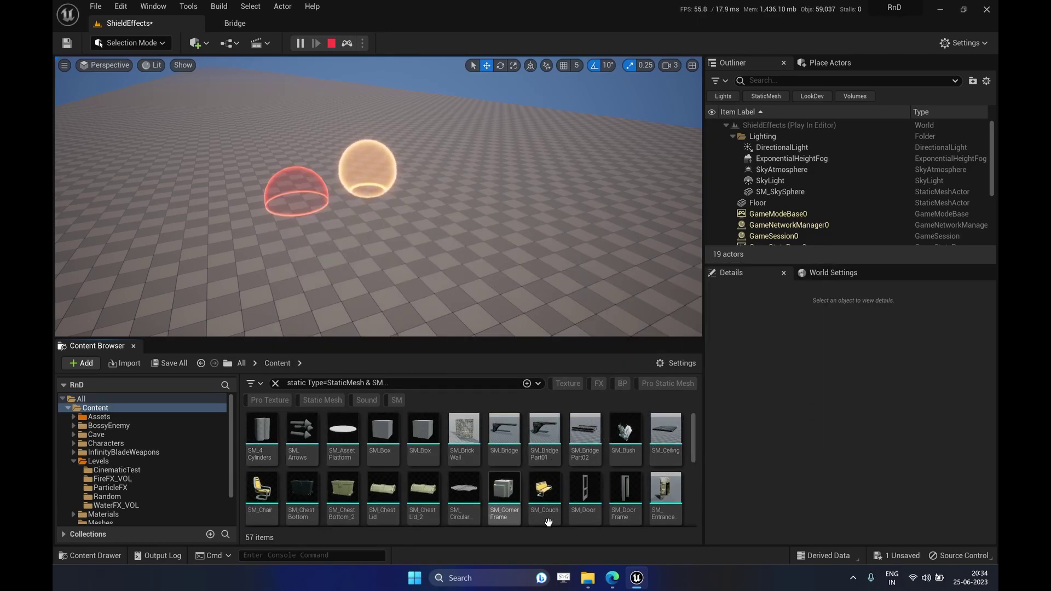
{"action": "left_click", "coordinate": [527, 384]}
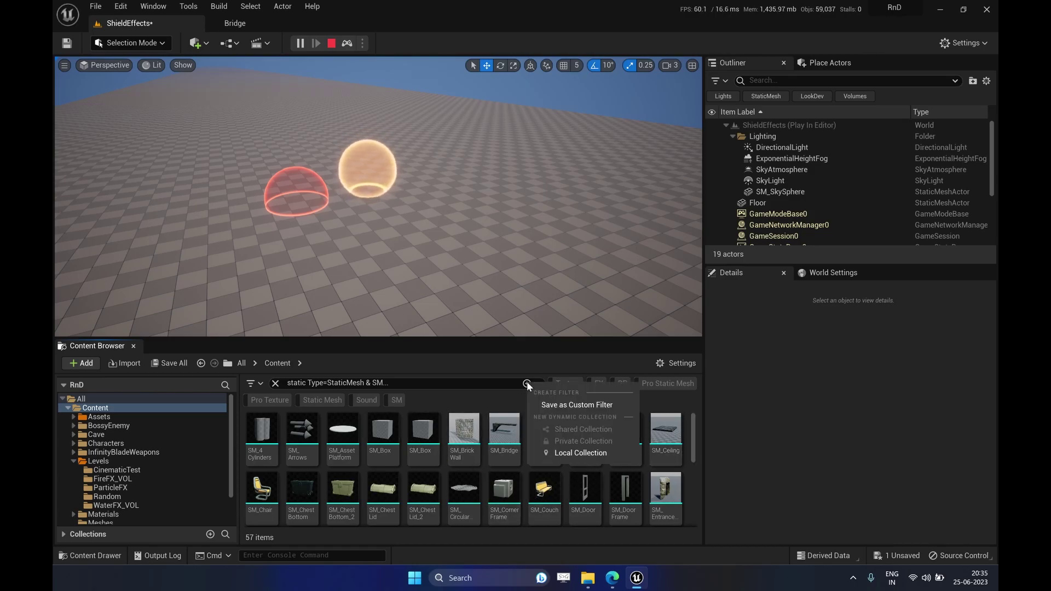
{"action": "left_click", "coordinate": [561, 405]}
{"action": "left_click", "coordinate": [512, 269]}
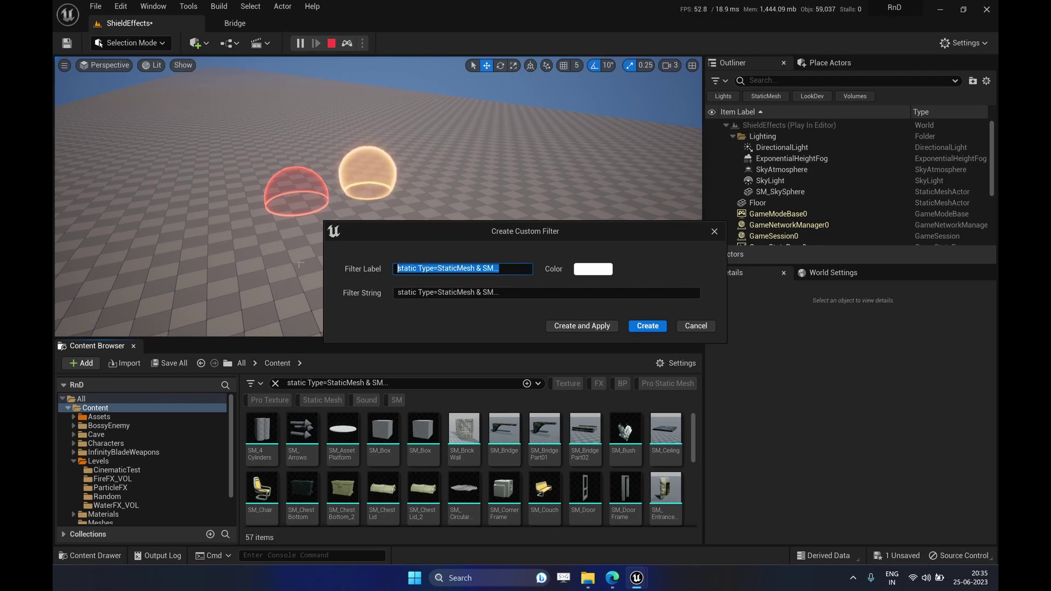
{"action": "type", "text": "SM"}
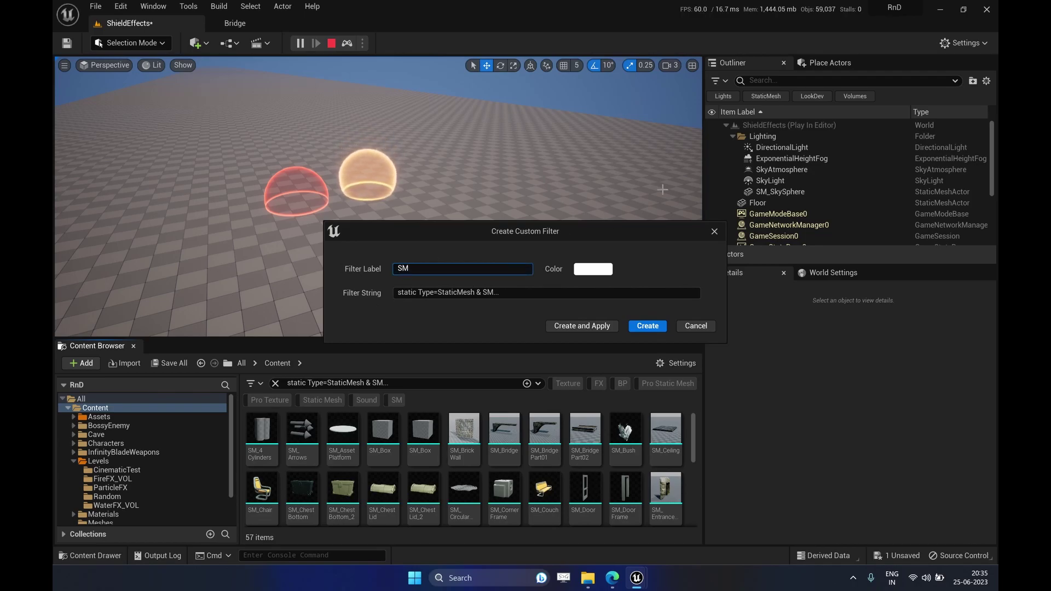
{"action": "type", "text": "_"}
{"action": "key", "text": "BackSpace"}
{"action": "type", "text": "Project"}
{"action": "left_click", "coordinate": [584, 326]}
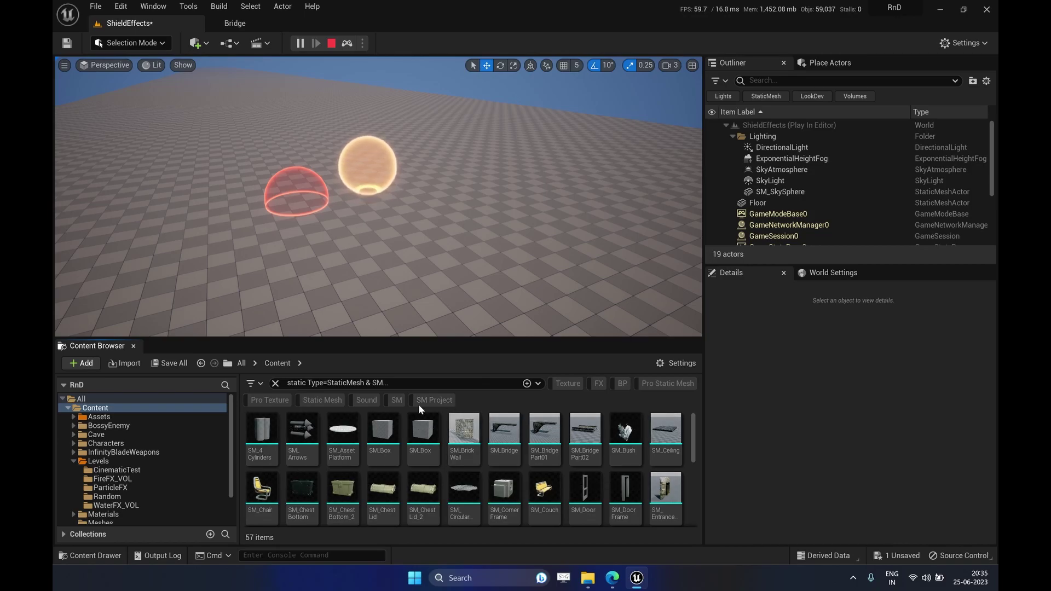
Clear the search, compare the assets shown by the SM and SM Project filters, and leave both filters off
{"action": "left_click", "coordinate": [276, 383]}
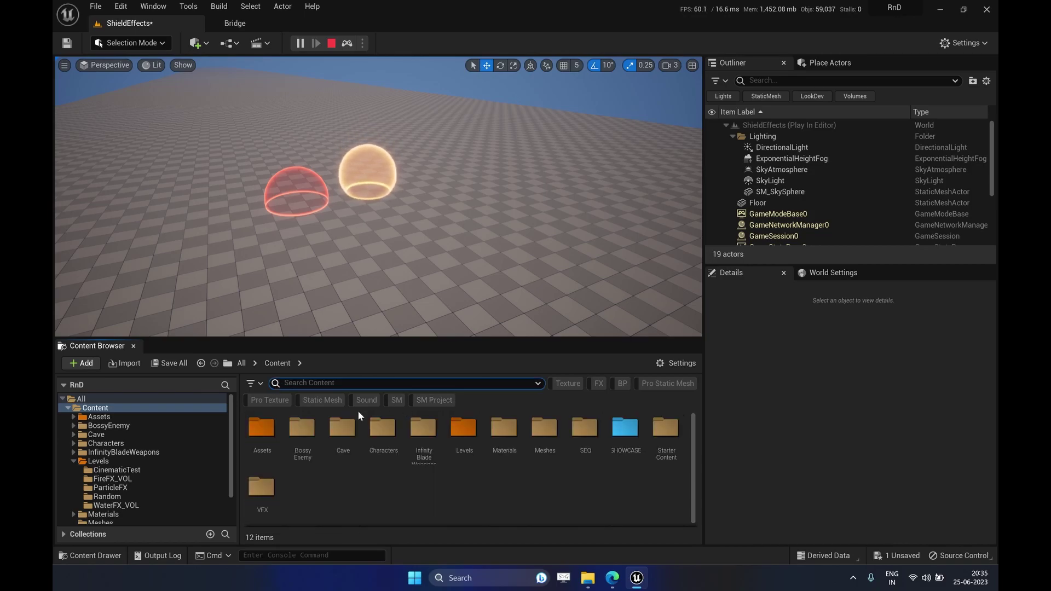
{"action": "left_click", "coordinate": [432, 400]}
{"action": "left_click", "coordinate": [396, 400]}
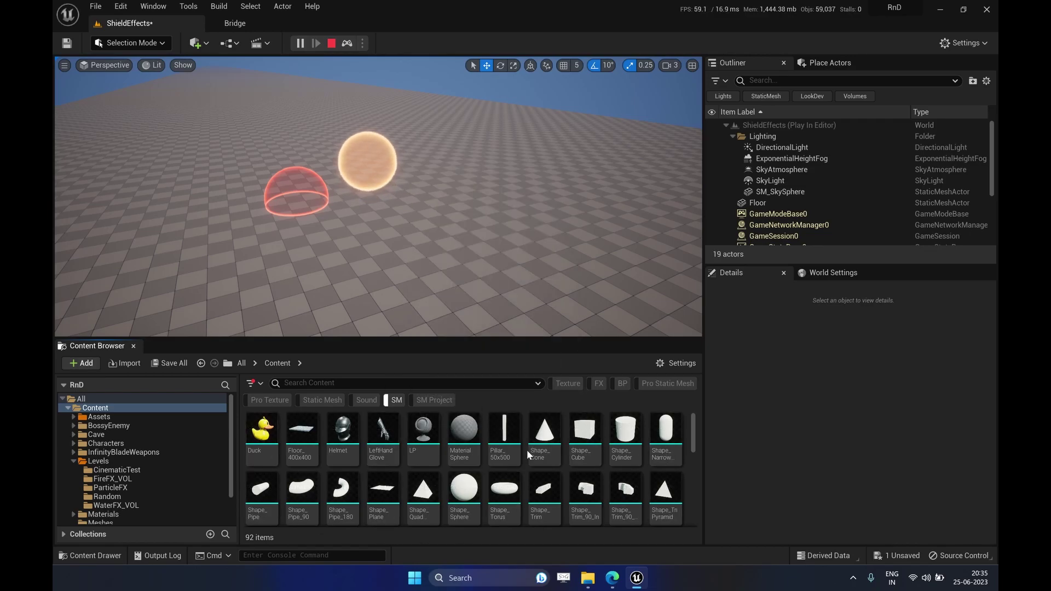
{"action": "left_click", "coordinate": [395, 400]}
{"action": "left_click", "coordinate": [435, 403]}
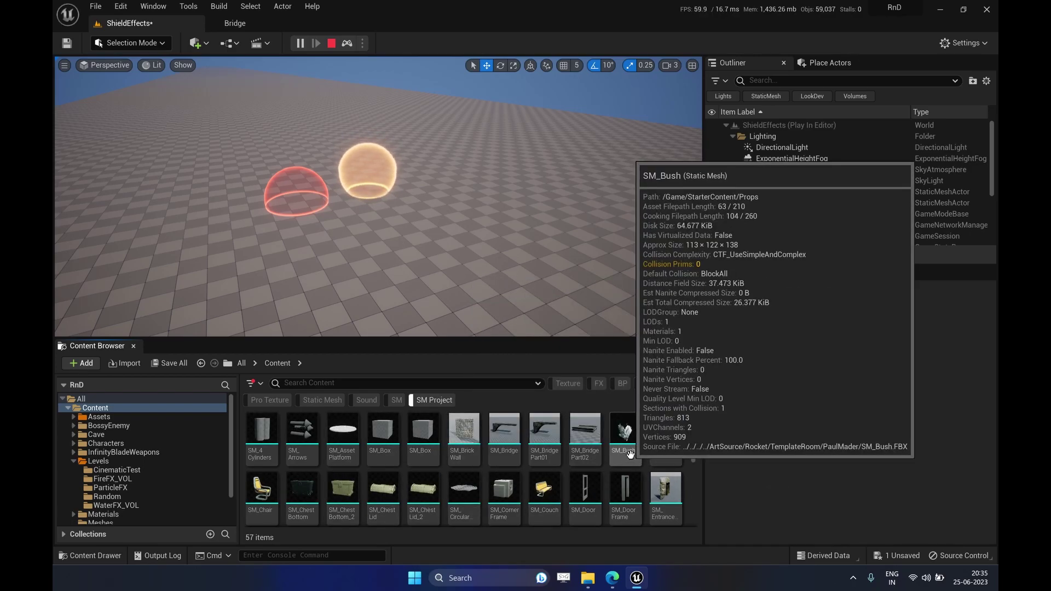
{"action": "left_click", "coordinate": [431, 401]}
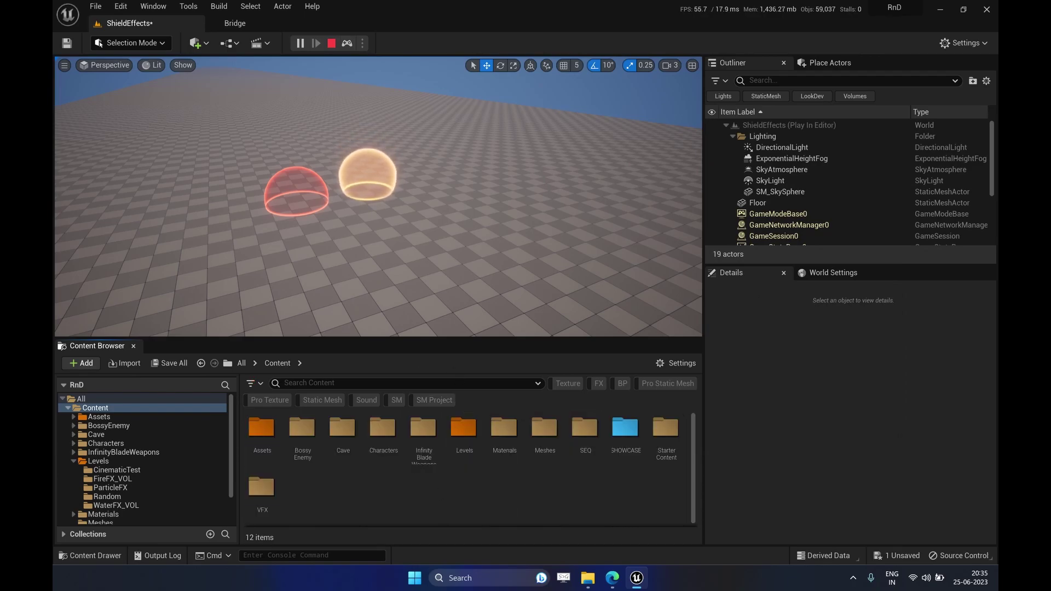
Stop the play session and filter the Outliner to show only lights
{"action": "left_click", "coordinate": [331, 43]}
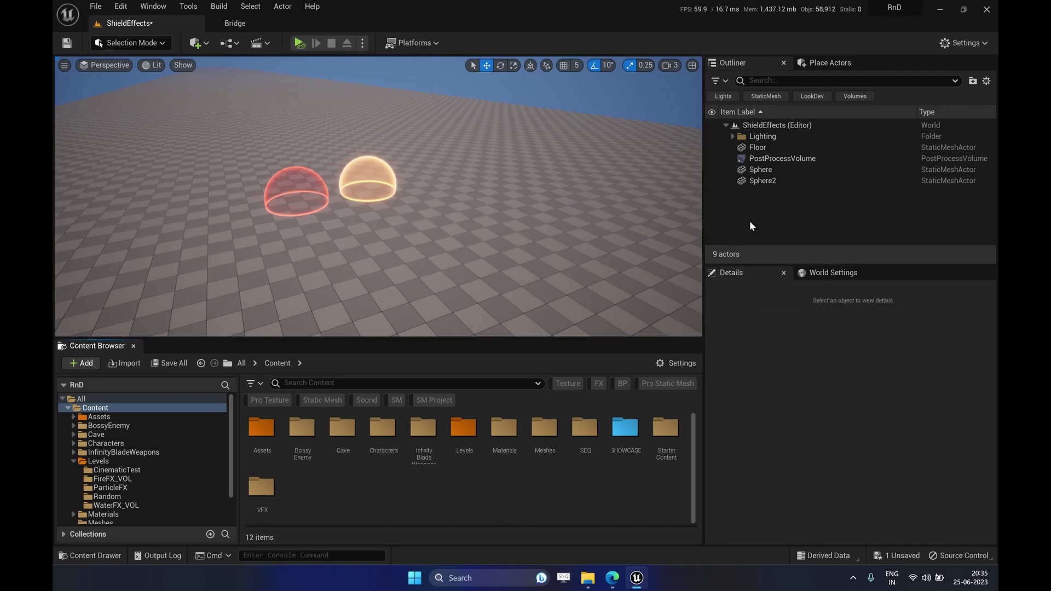
{"action": "left_click", "coordinate": [763, 83]}
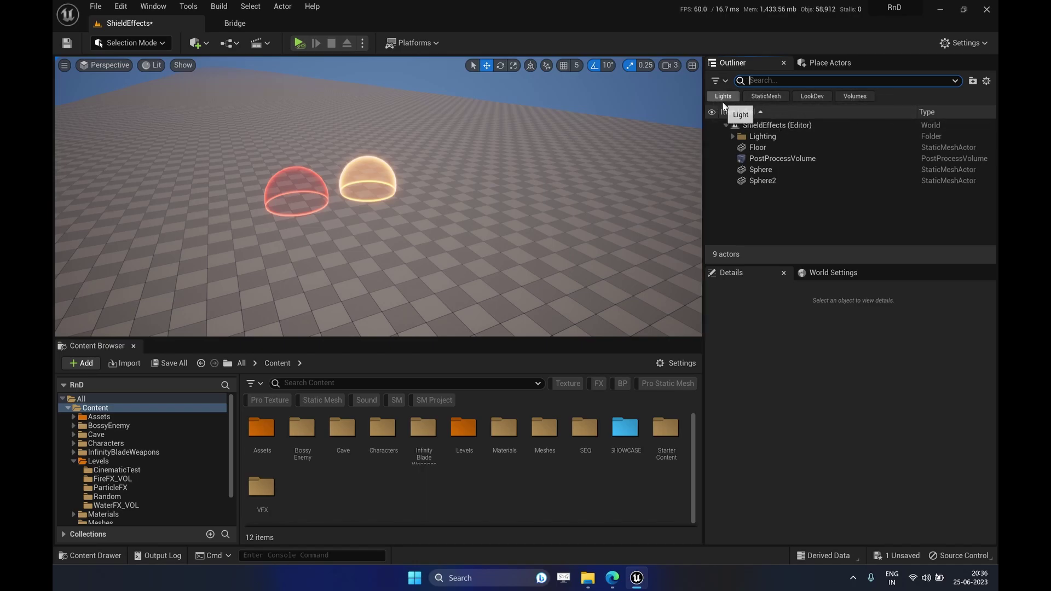
{"action": "left_click", "coordinate": [724, 95]}
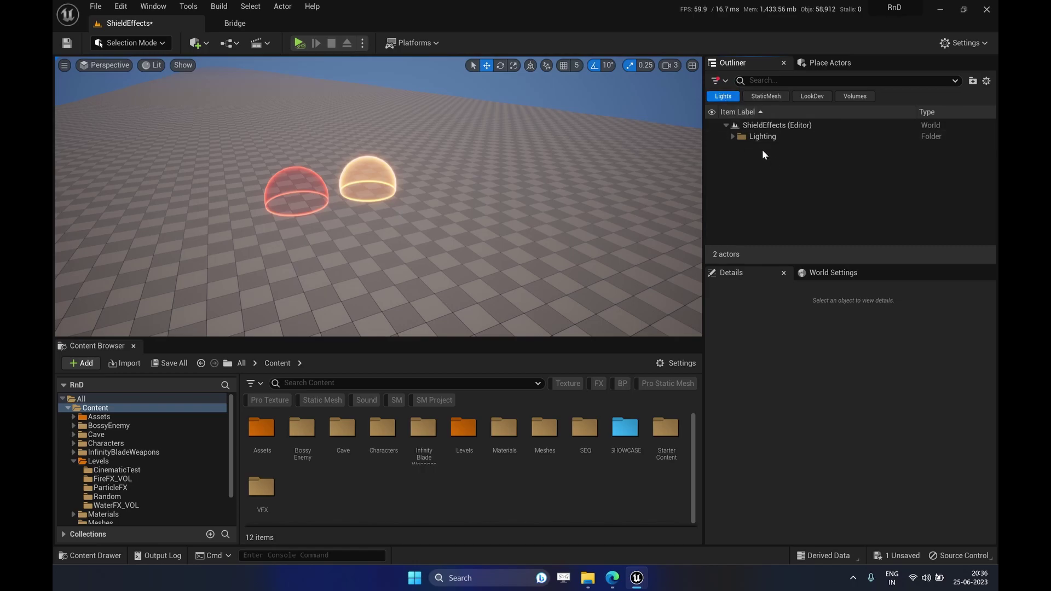
Expand the Lighting folder in the Outliner, inspect the DirectionalLight and SkyLight, and clear the selection
{"action": "double_click", "coordinate": [736, 138]}
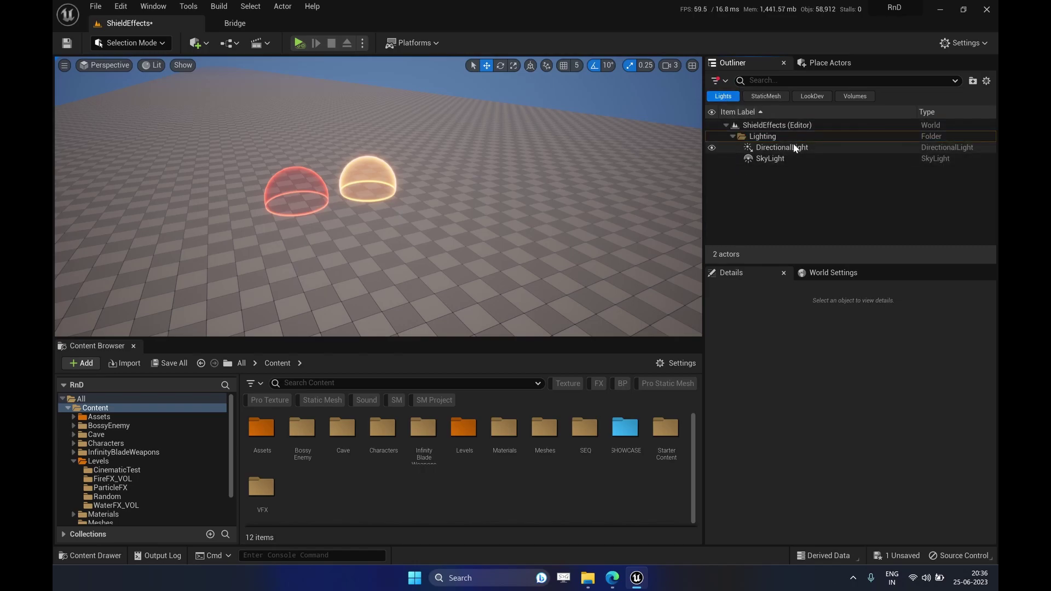
{"action": "left_click", "coordinate": [778, 151]}
{"action": "left_click", "coordinate": [781, 158]}
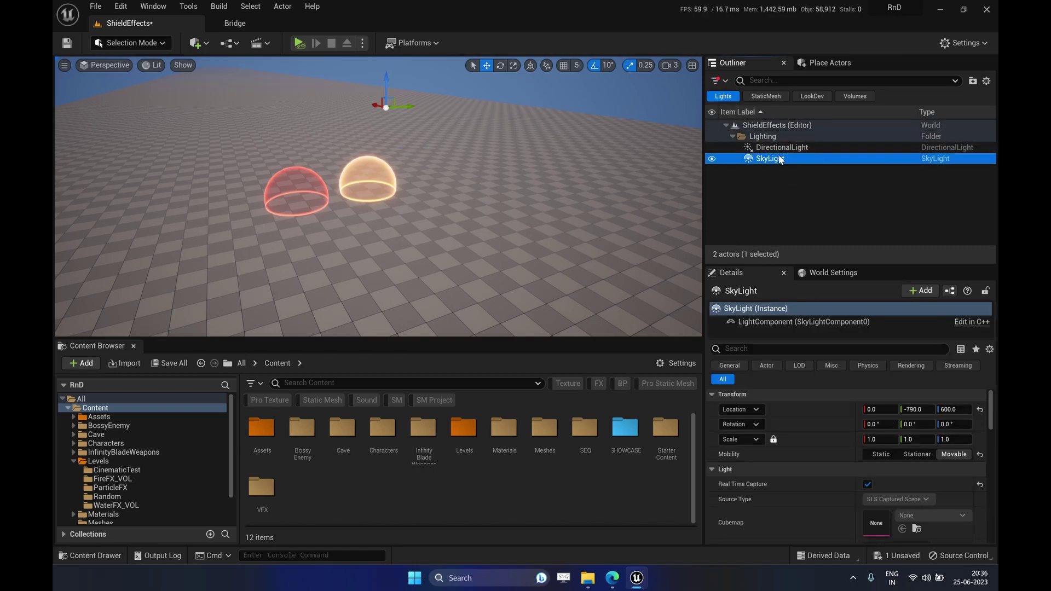
{"action": "left_click", "coordinate": [770, 173]}
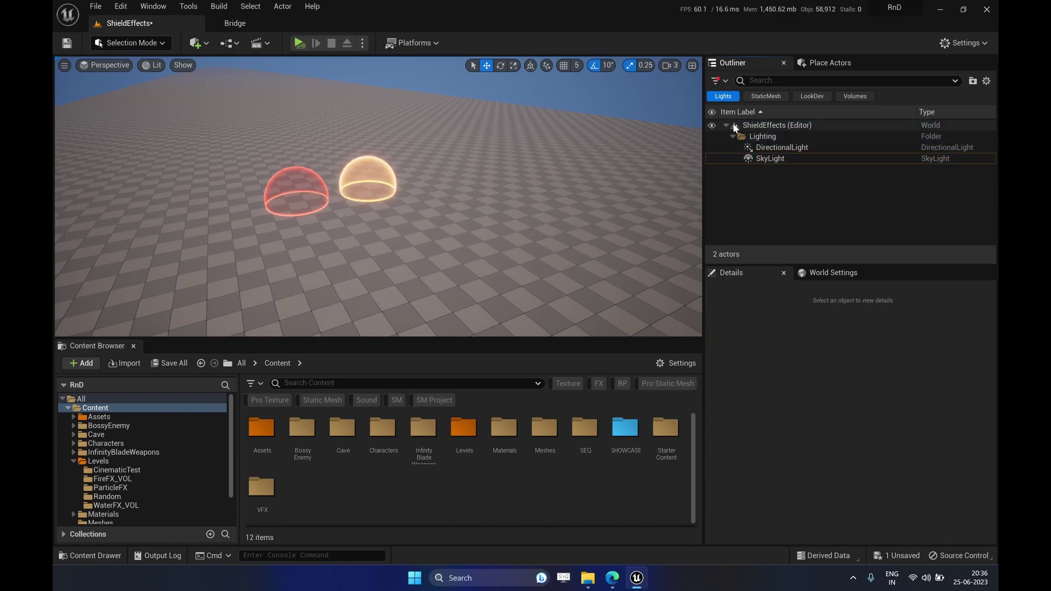
Turn off the Lights filter, view the actors under the Outliner's StaticMesh filter, and switch that filter off
{"action": "left_click", "coordinate": [728, 97]}
{"action": "left_click", "coordinate": [766, 96]}
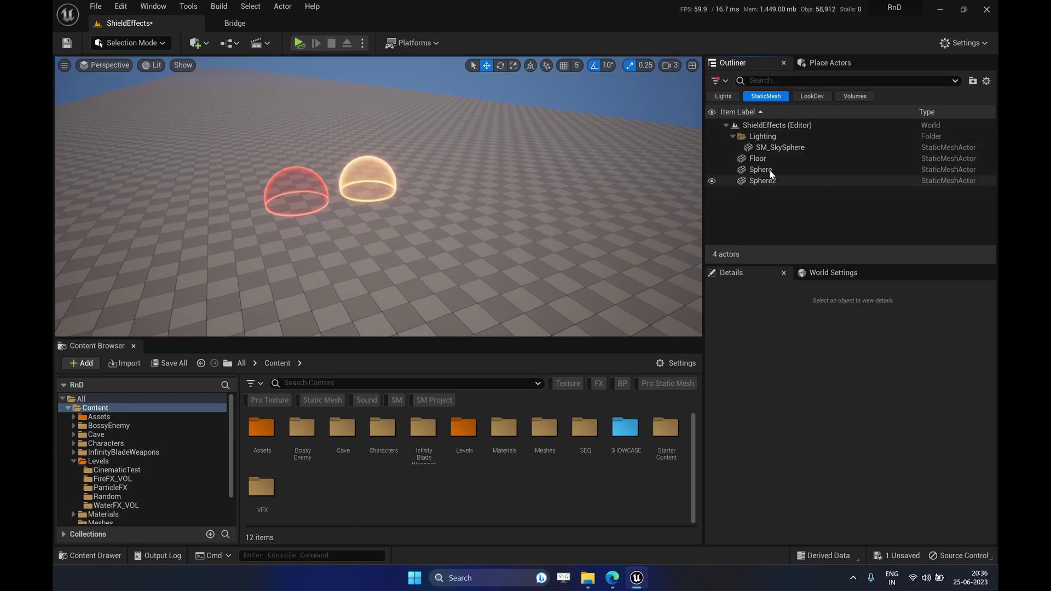
{"action": "left_click", "coordinate": [771, 97]}
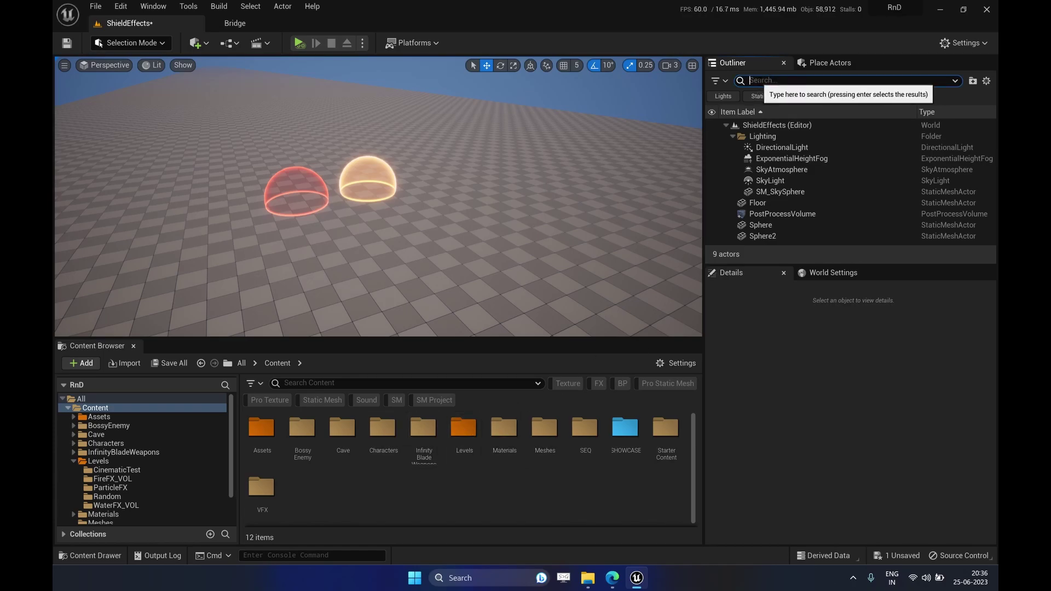
Search the Outliner for static mesh, open the custom filter dialog for that search, cancel it, and clear the search
{"action": "type", "text": "static"}
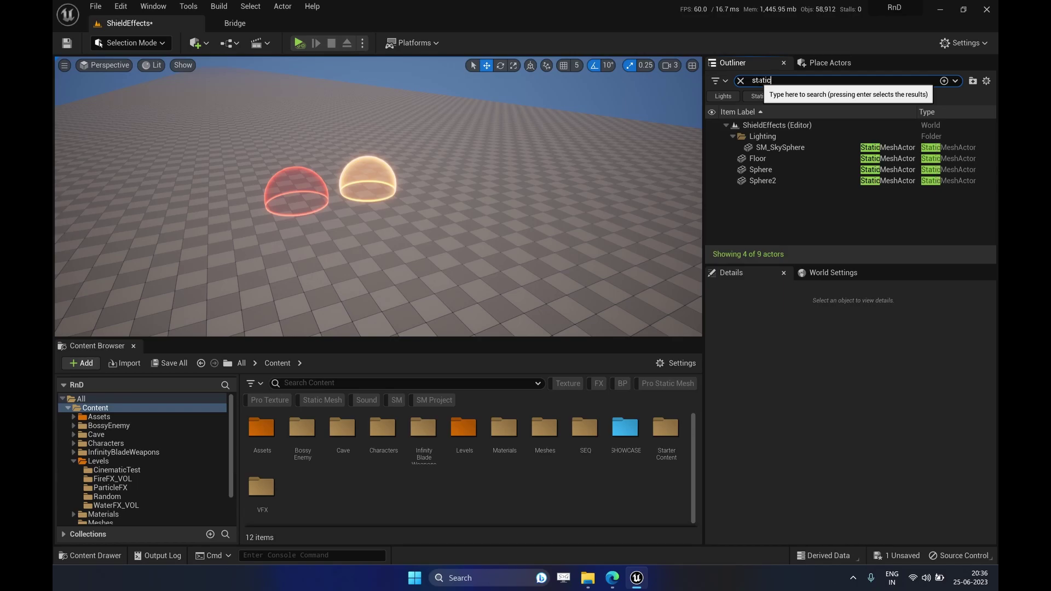
{"action": "type", "text": " mesh"}
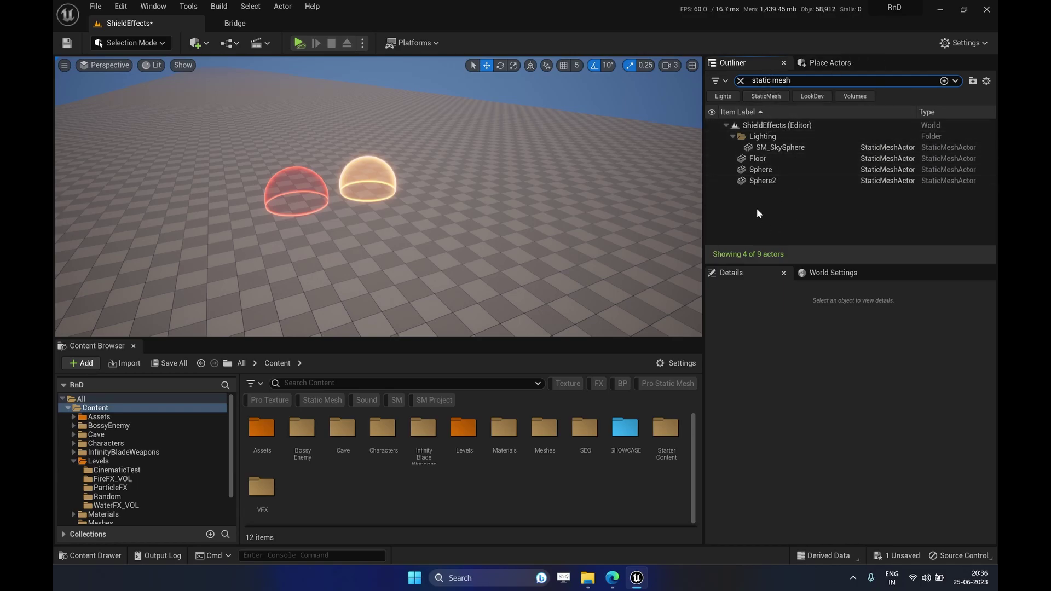
{"action": "left_click", "coordinate": [944, 81]}
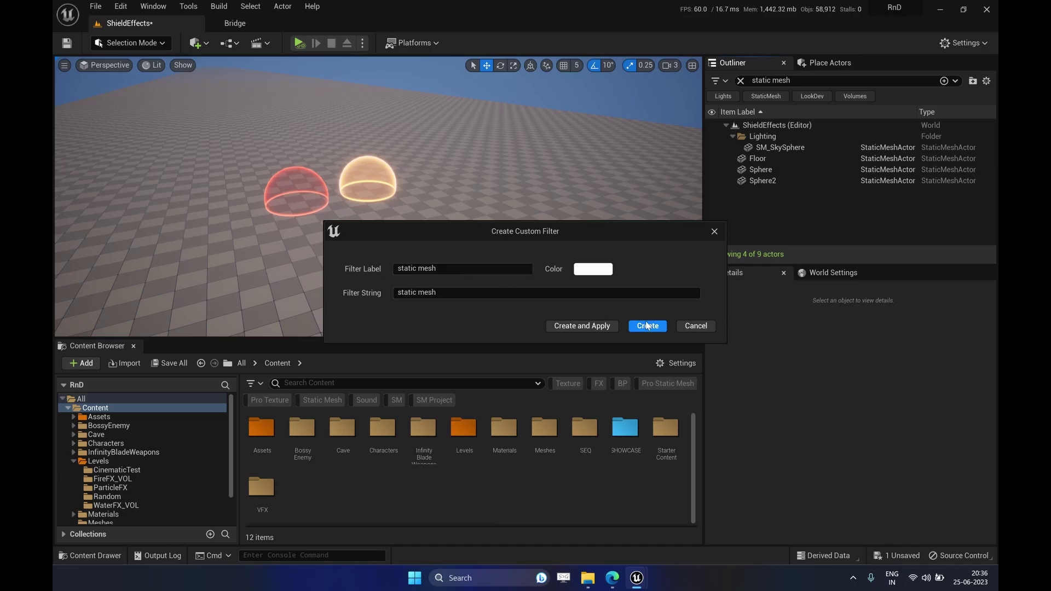
{"action": "left_click", "coordinate": [695, 326]}
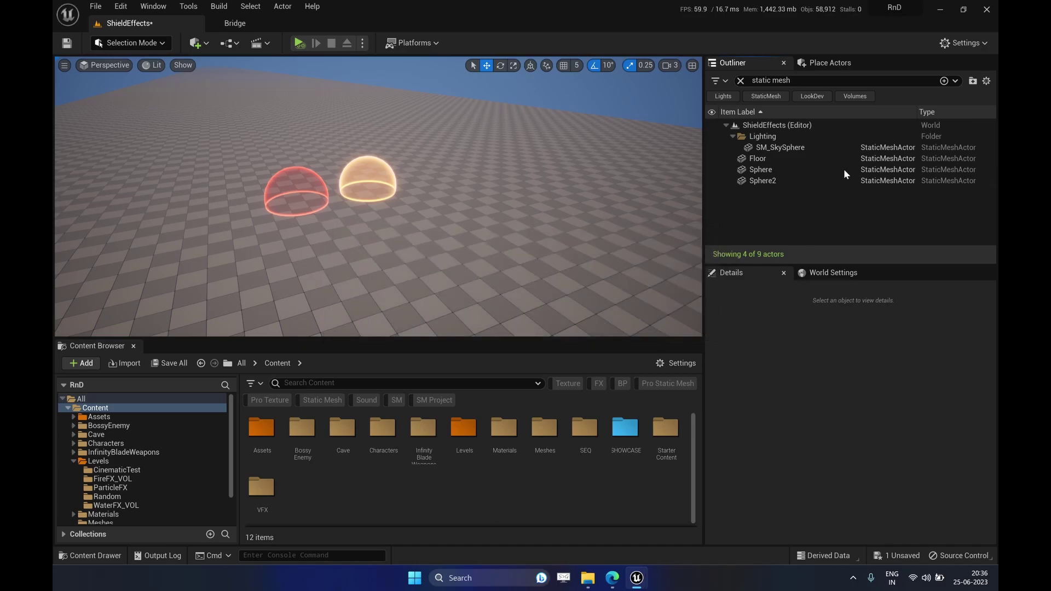
{"action": "left_click", "coordinate": [740, 80]}
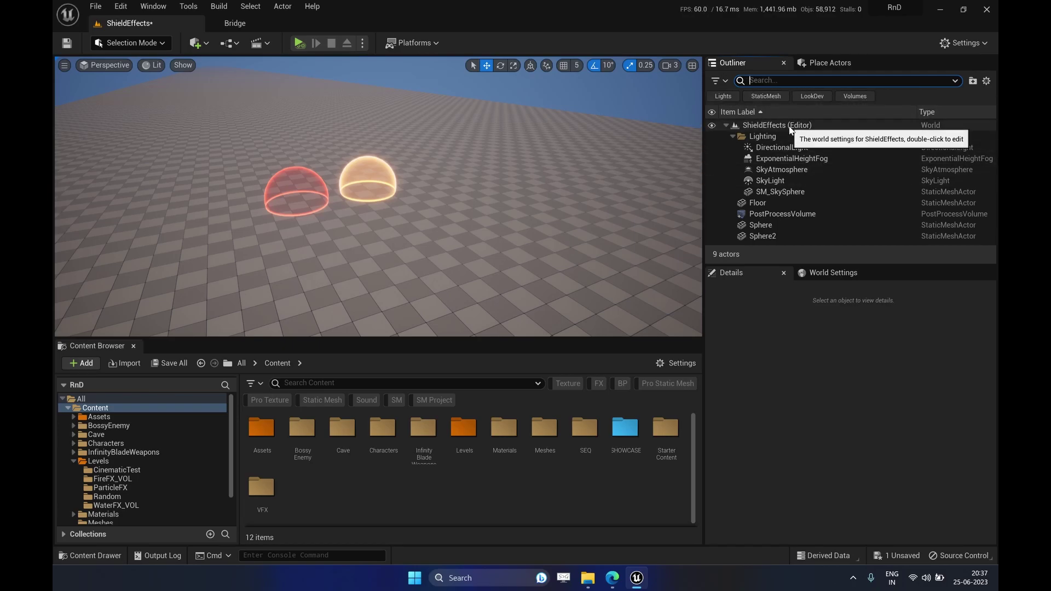
Inspect the DirectionalLight, SkyLight, SkyAtmosphere, ExponentialHeightFog and PostProcessVolume actors in the Outliner, and clear the selection
{"action": "left_click", "coordinate": [732, 136]}
{"action": "left_click", "coordinate": [731, 137]}
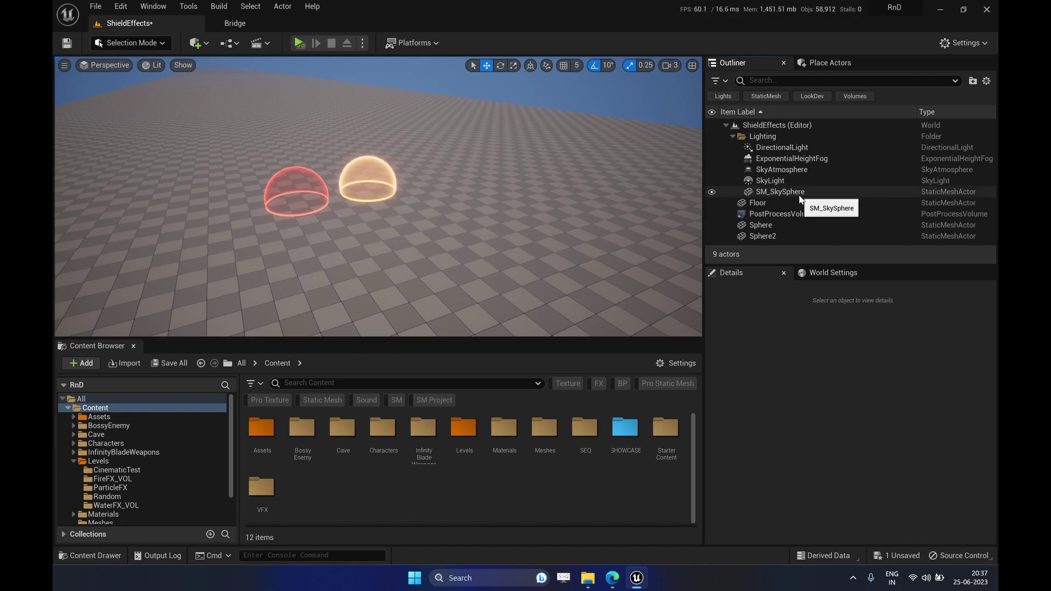
{"action": "left_click", "coordinate": [783, 147]}
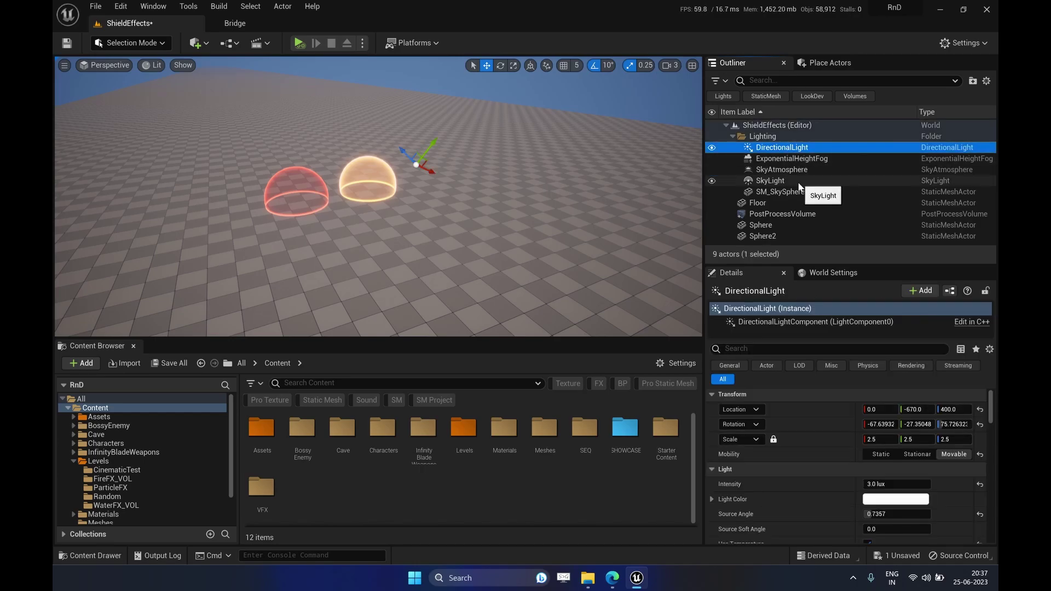
{"action": "left_click", "coordinate": [786, 180]}
{"action": "left_click", "coordinate": [786, 169]}
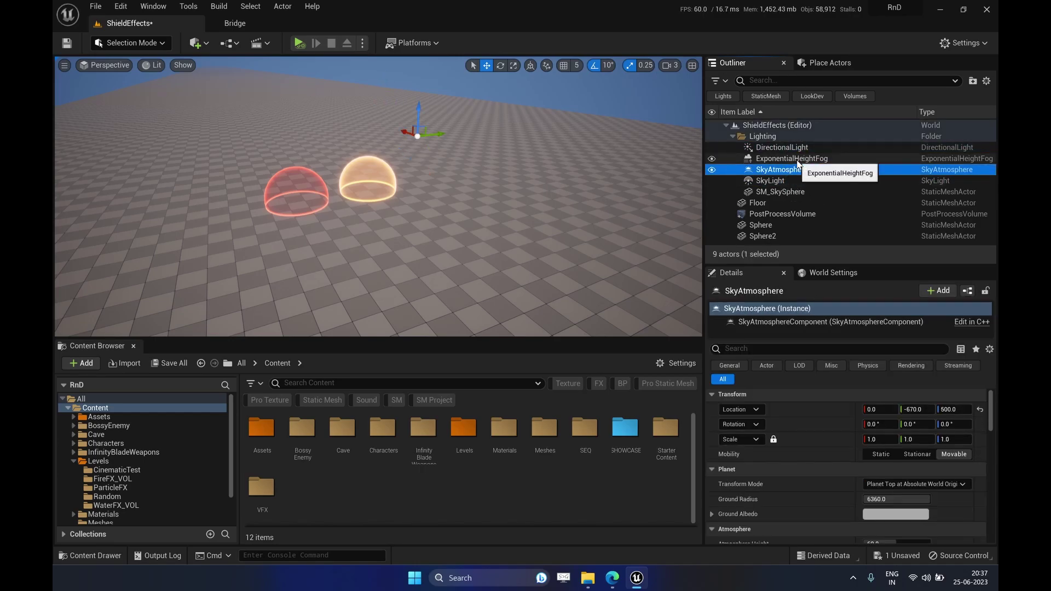
{"action": "left_click", "coordinate": [798, 160]}
{"action": "left_click", "coordinate": [825, 214]}
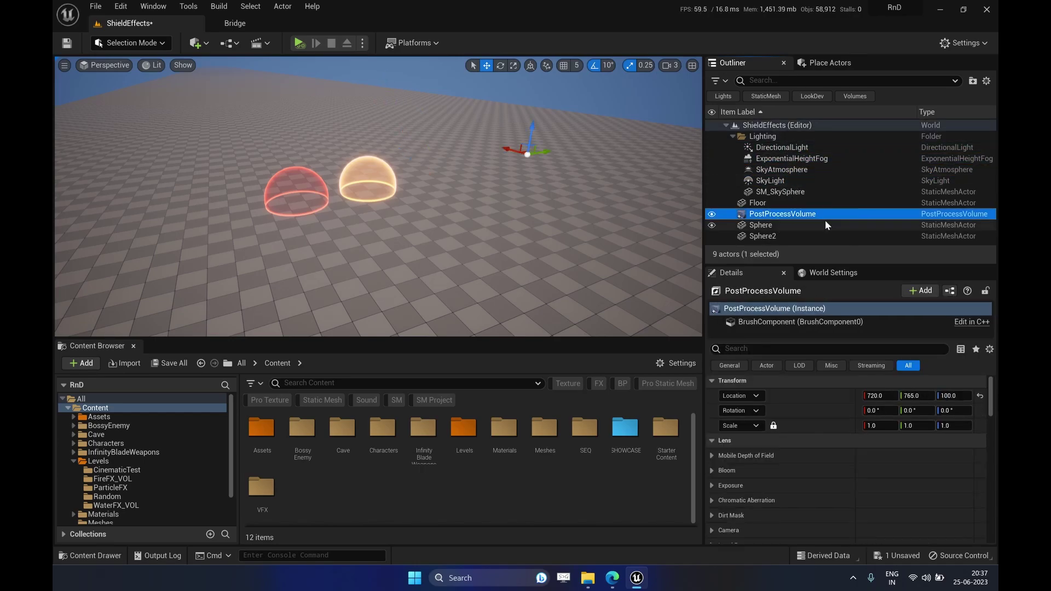
{"action": "left_click", "coordinate": [767, 244]}
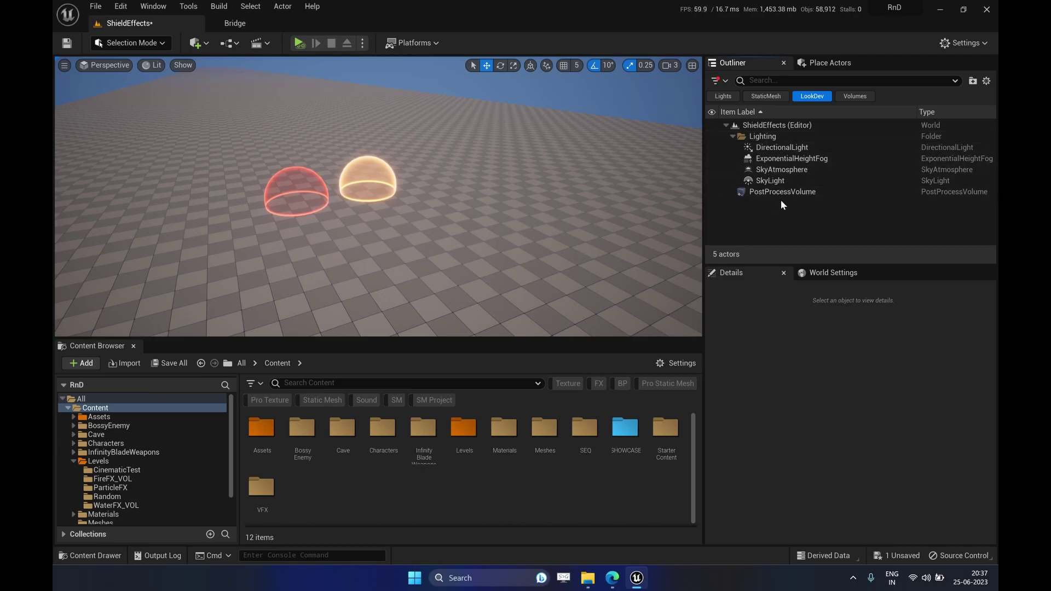
Turn off the LookDev filter and search the Outliner for DirectionalLight
{"action": "left_click", "coordinate": [812, 96]}
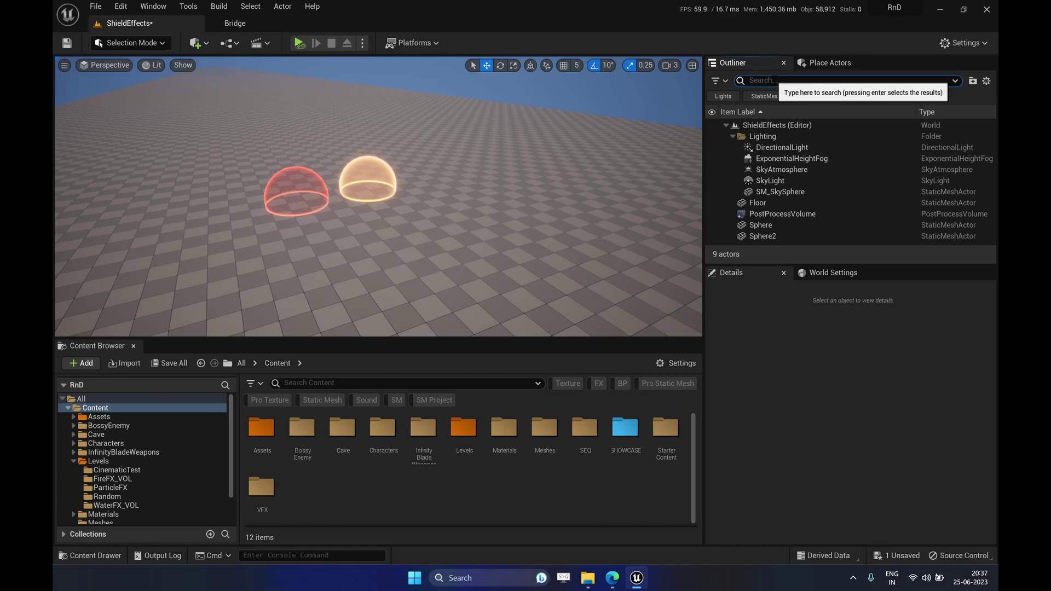
{"action": "type", "text": "Directiobal"}
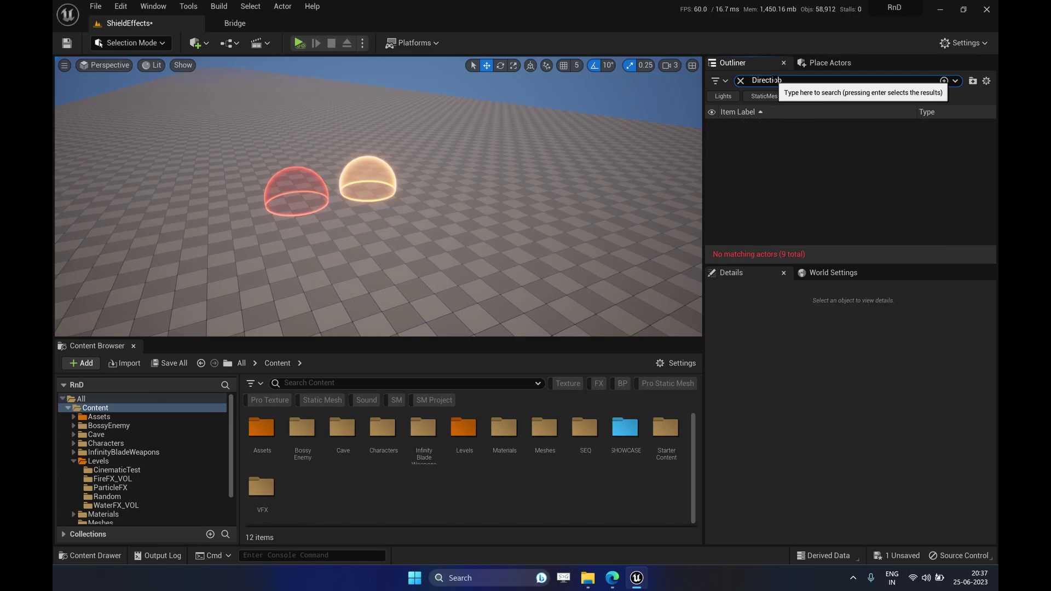
{"action": "key", "text": "BackSpace"}
{"action": "type", "text": "nal"}
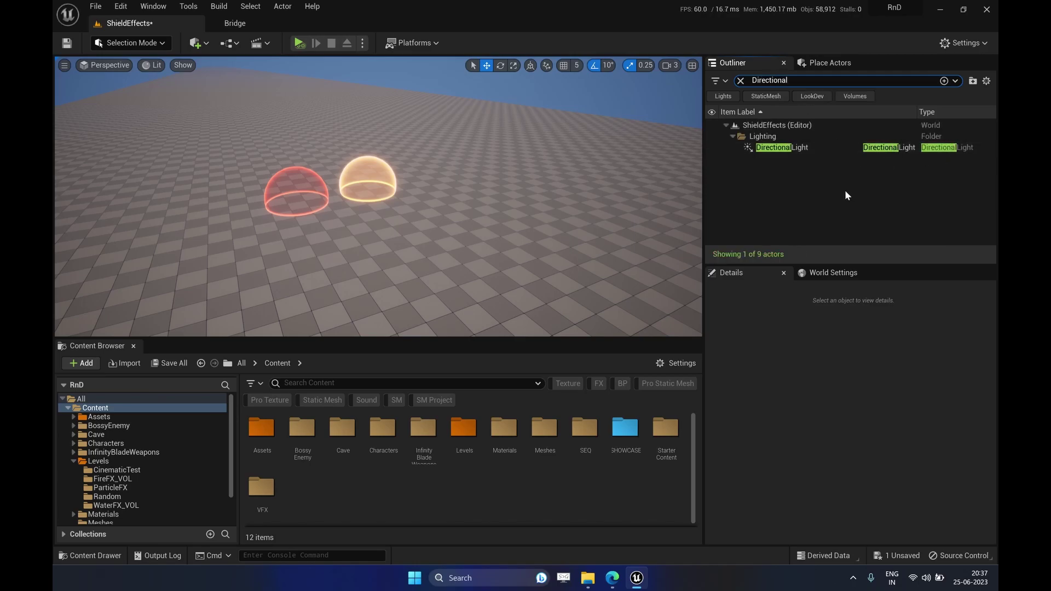
{"action": "type", "text": "Light"}
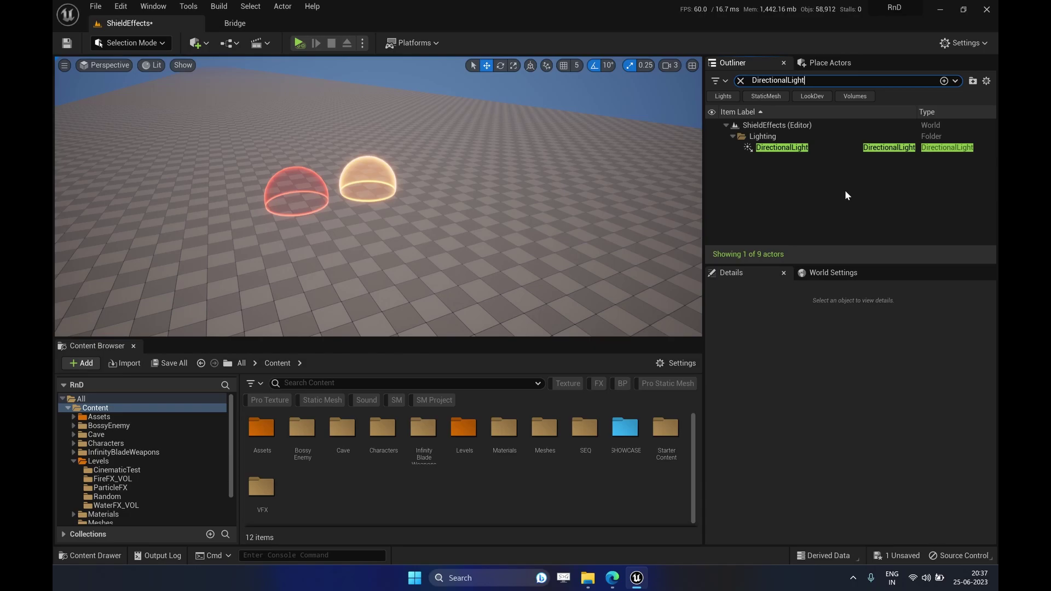
Extend the Outliner search with an OR operator and a second term so it reads DirectionalLight | Volume
{"action": "type", "text": "|"}
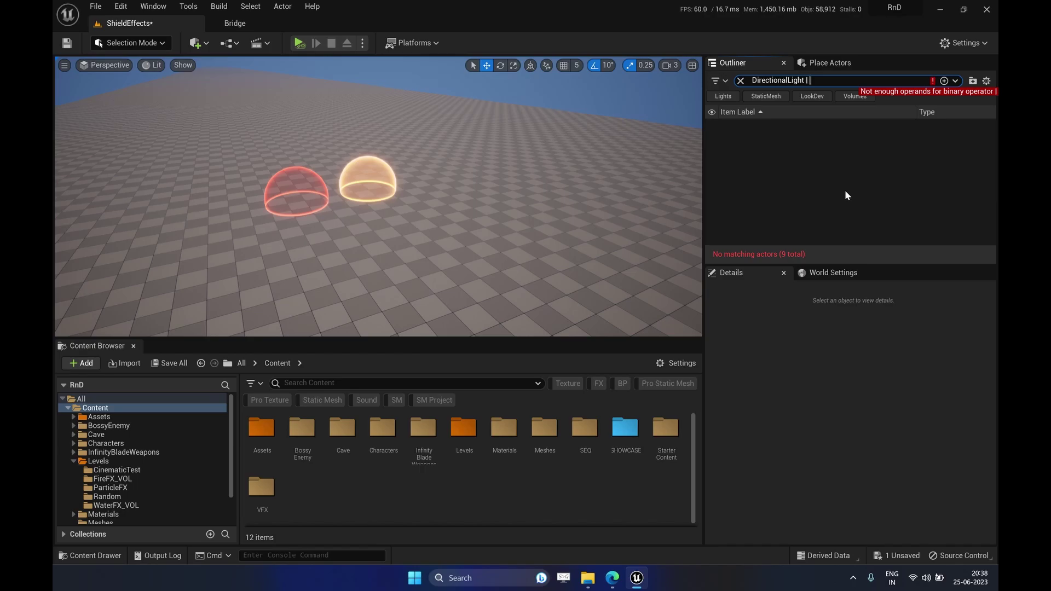
{"action": "type", "text": " Static"}
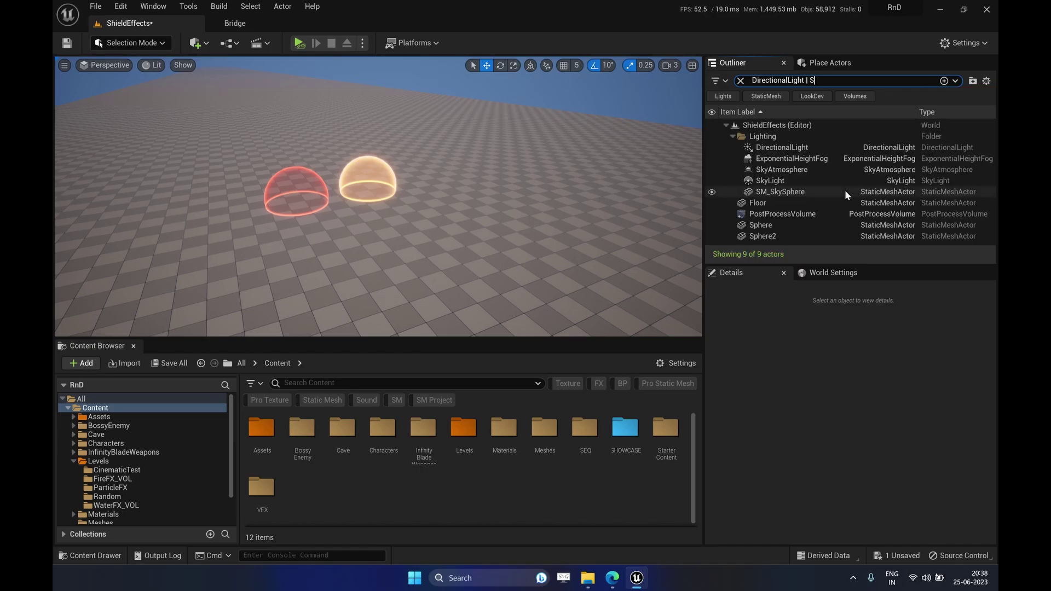
{"action": "key", "text": "BackSpace"}
{"action": "key", "text": "BackSpace"}
{"action": "key", "text": "BackSpace"}
{"action": "key", "text": "BackSpace"}
{"action": "key", "text": "BackSpace"}
{"action": "key", "text": "BackSpace"}
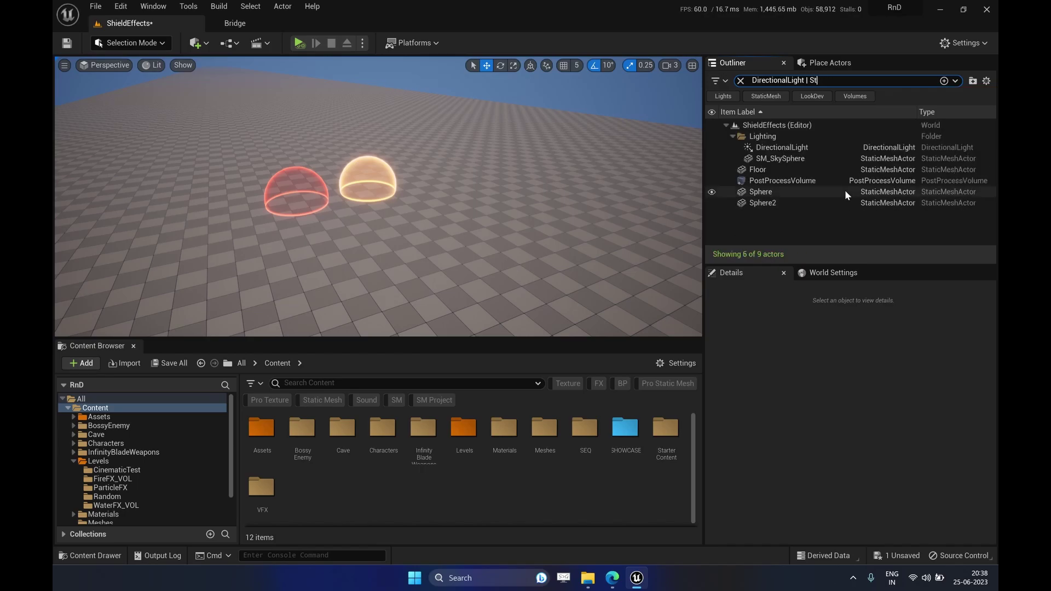
{"action": "type", "text": "Volume "}
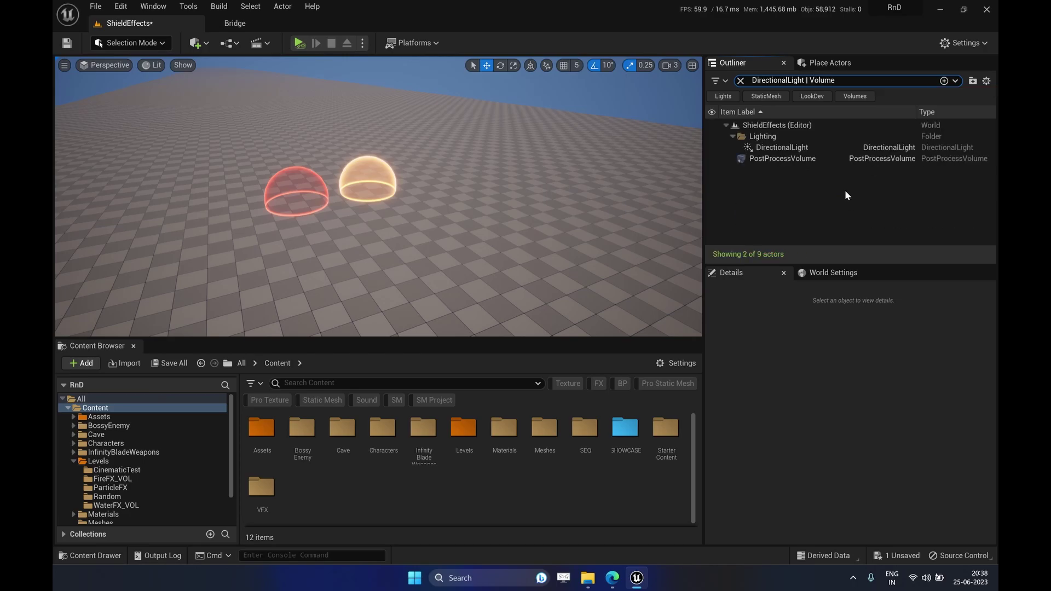
Add Fog, Skylight and Sky Atmosphere to the Outliner search as further OR terms separated by |
{"action": "type", "text": "|"}
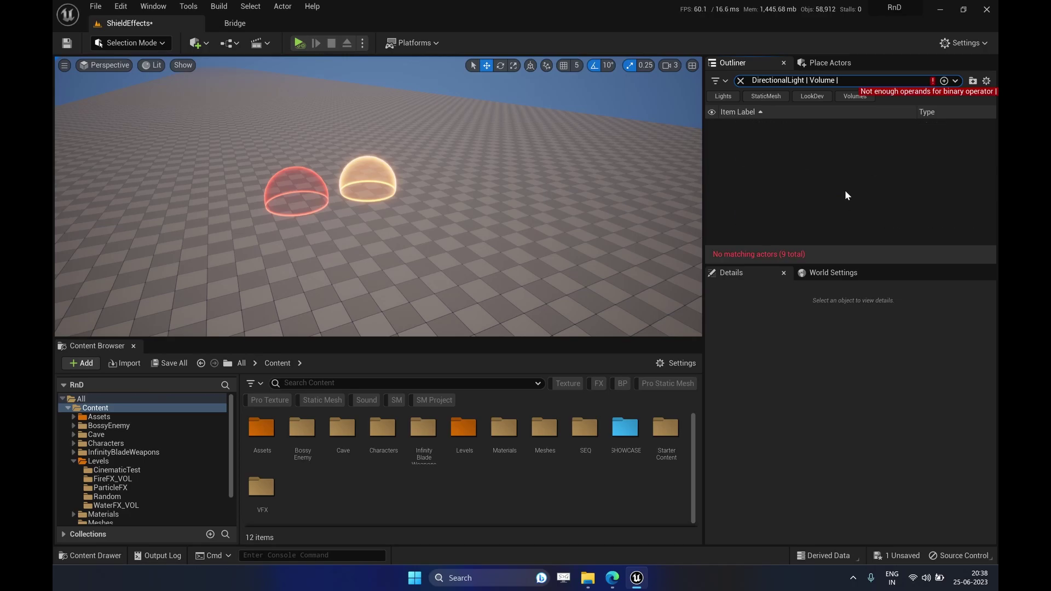
{"action": "type", "text": " Fog | Skylight"}
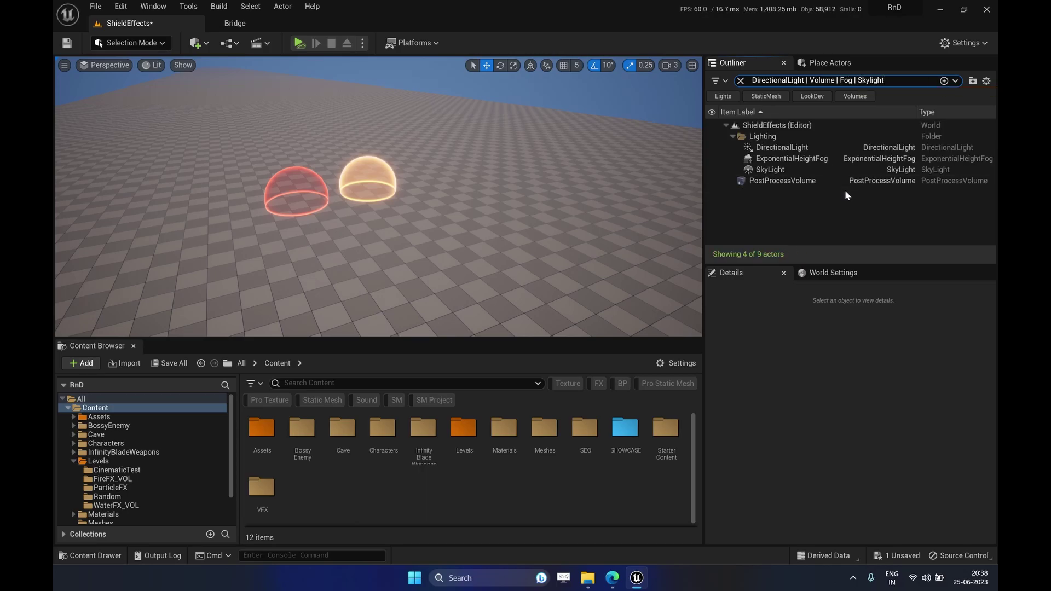
{"action": "type", "text": " | Sky"}
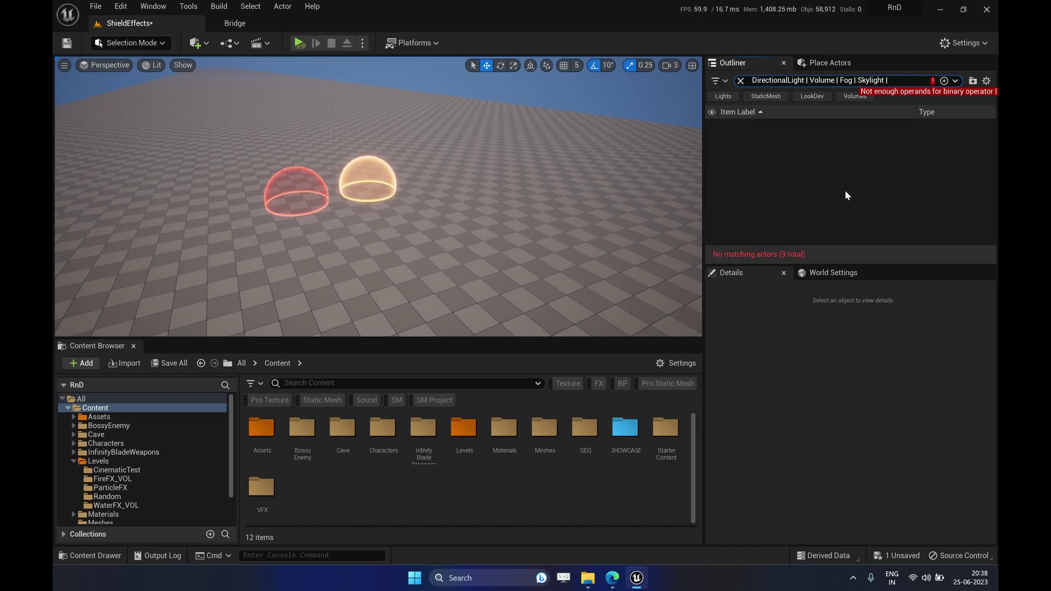
{"action": "type", "text": " A"}
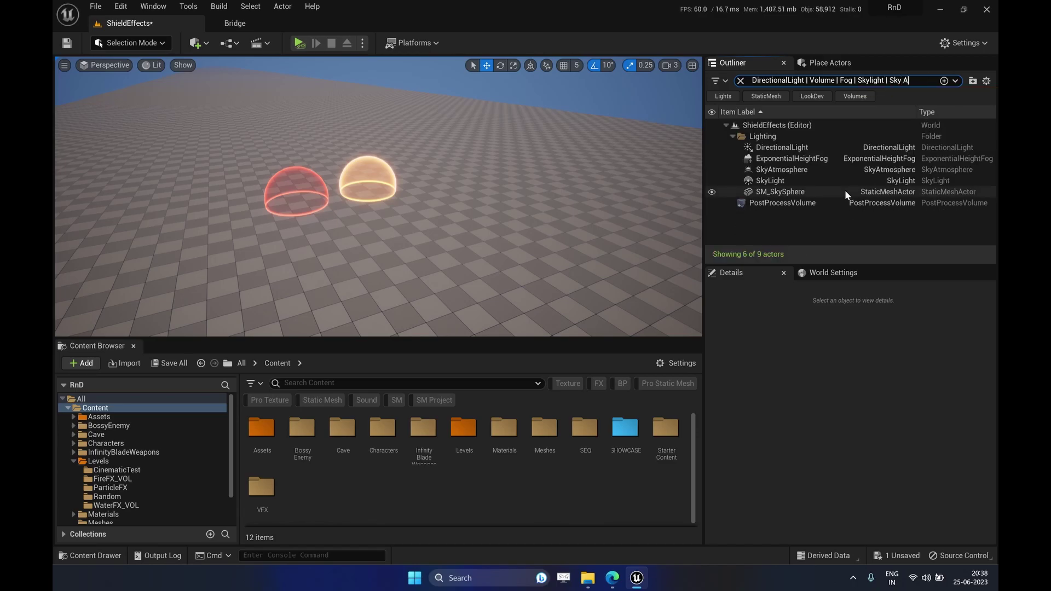
{"action": "type", "text": "tmosphere"}
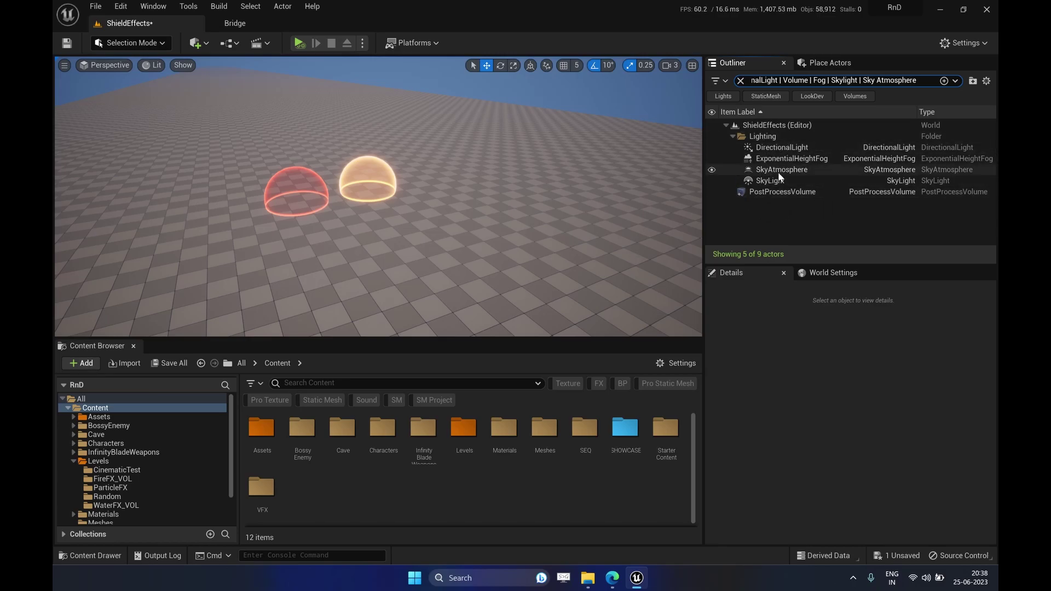
Save the combined Outliner search as a custom filter labelled LD with the default white color, and apply it
{"action": "left_click", "coordinate": [943, 80]}
{"action": "double_click", "coordinate": [492, 269]}
{"action": "left_click_drag", "start_coordinate": [497, 269], "coordinate": [397, 268]}
{"action": "key", "text": "BackSpace"}
{"action": "key", "text": "ctrl+a"}
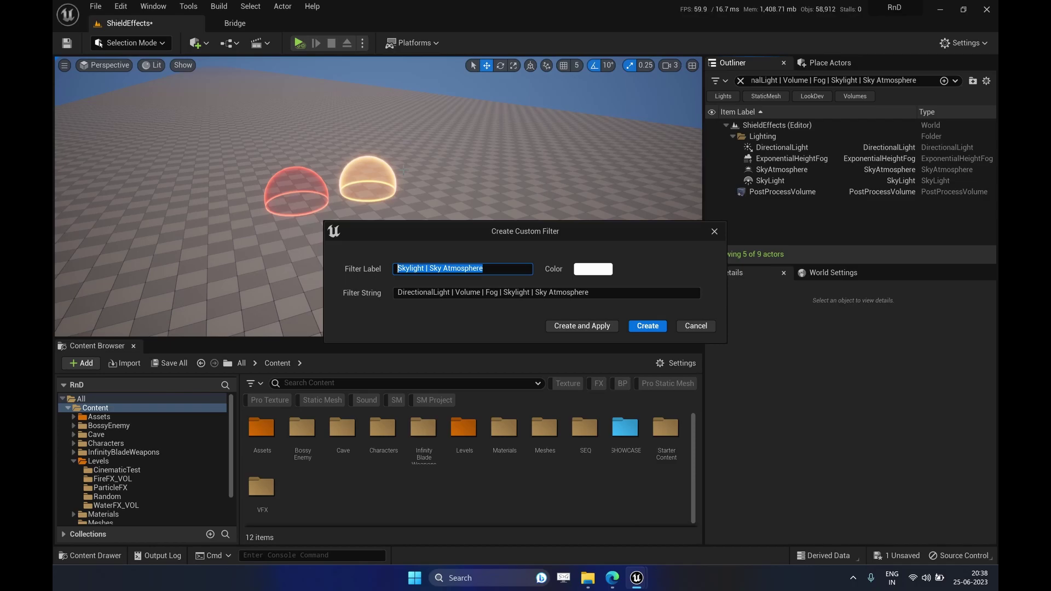
{"action": "type", "text": "LD"}
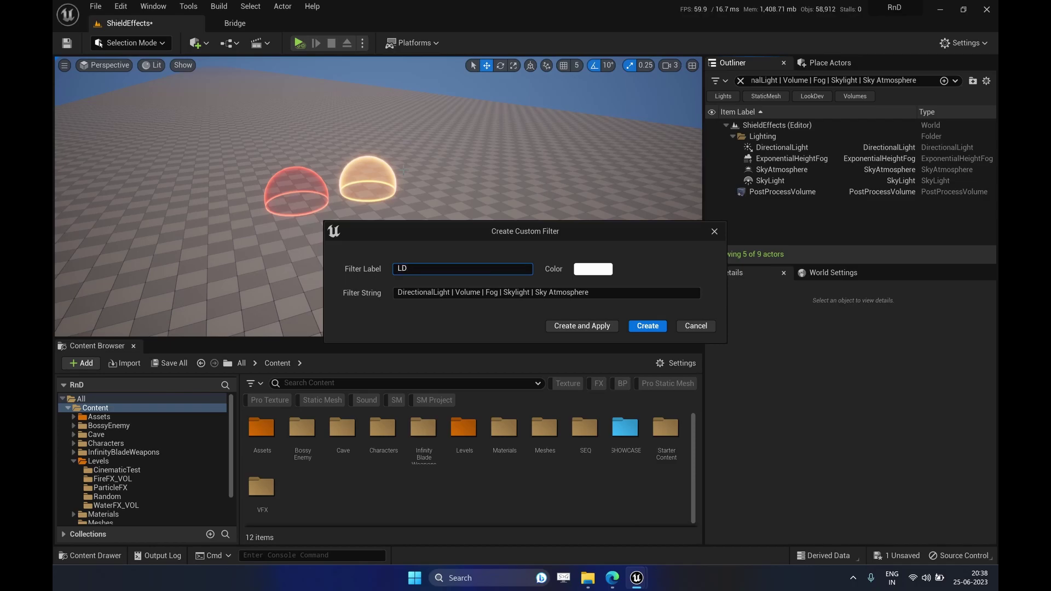
{"action": "left_click", "coordinate": [613, 327]}
Clear the Outliner search, compare the LD filter's actors with the unfiltered list including Sphere and Floor, and leave LD off
{"action": "left_click", "coordinate": [740, 80]}
{"action": "left_click", "coordinate": [889, 96]}
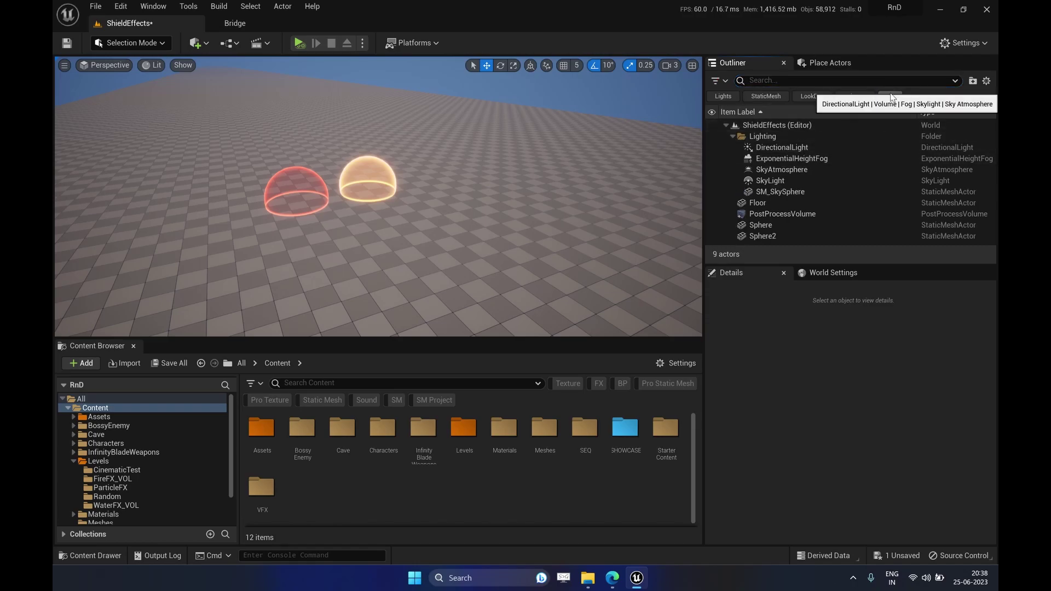
{"action": "left_click", "coordinate": [760, 225]}
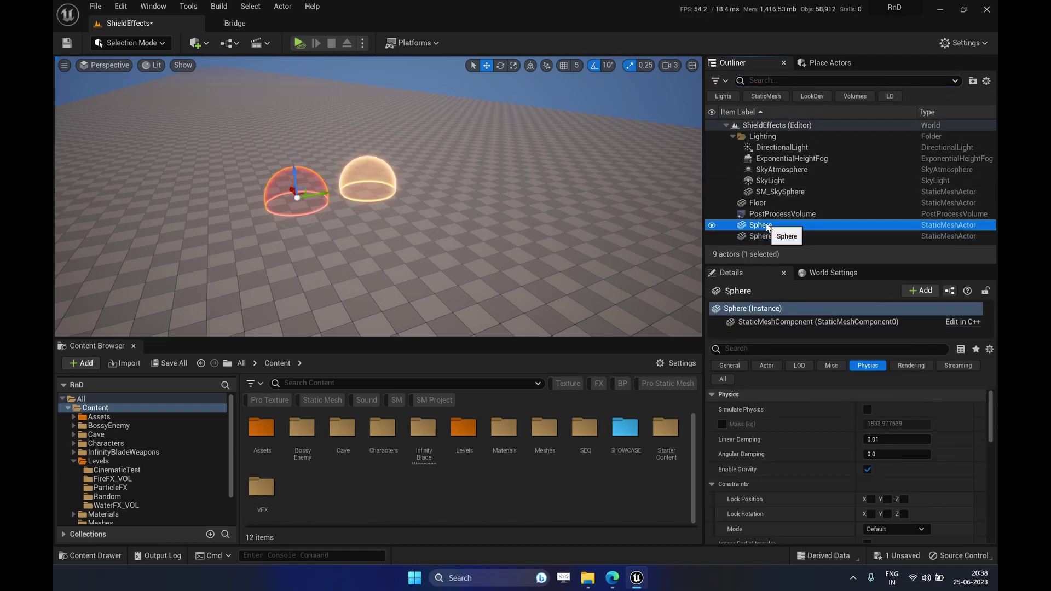
{"action": "left_click", "coordinate": [823, 203]}
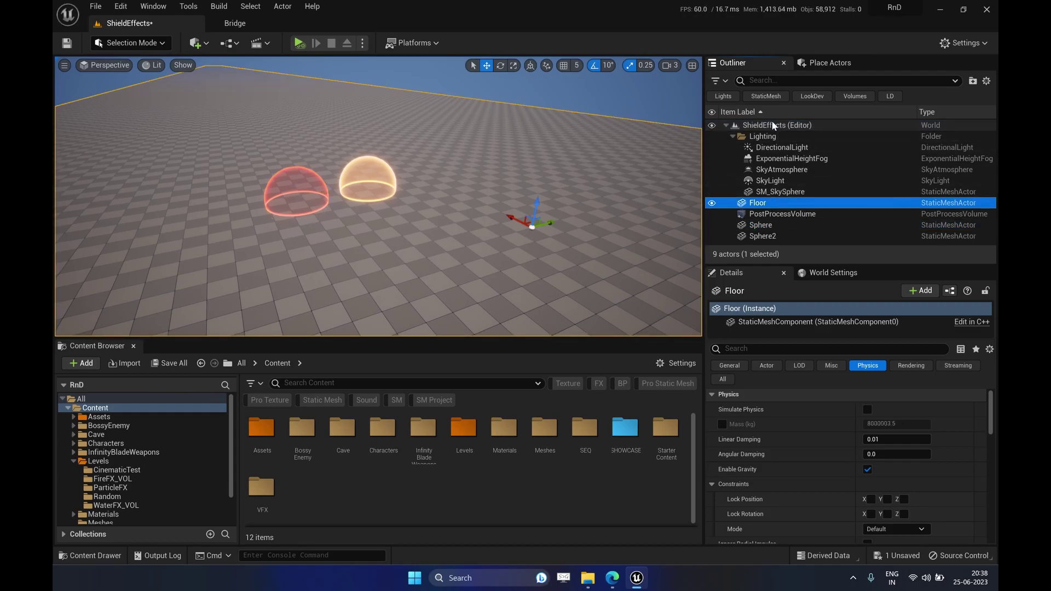
{"action": "left_click", "coordinate": [895, 97]}
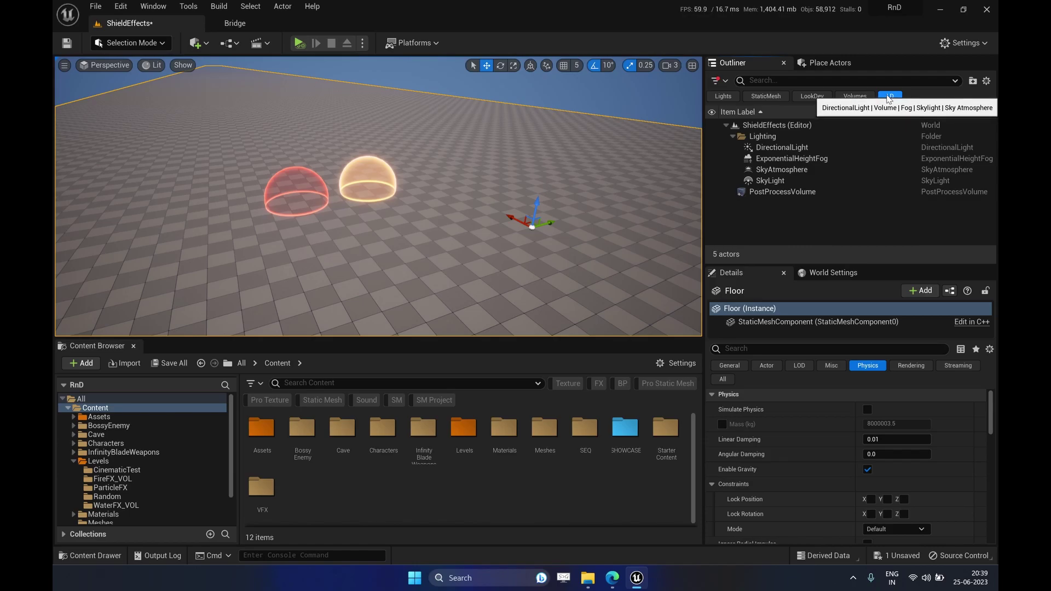
{"action": "left_click", "coordinate": [888, 96]}
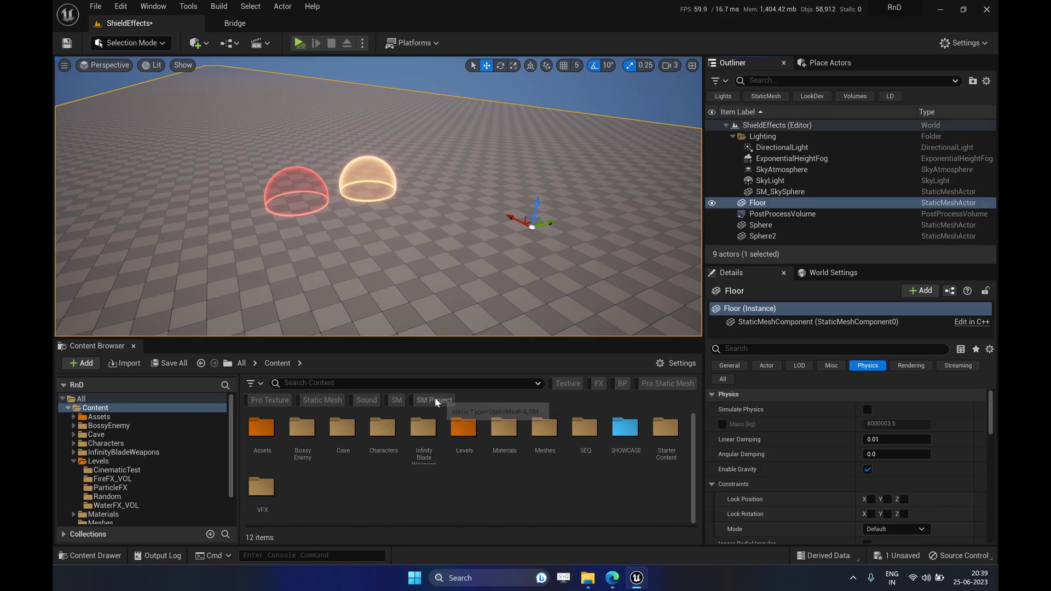
Try the SM and Sound filters in the Content Browser separately and combined, and leave both off
{"action": "left_click", "coordinate": [394, 403]}
{"action": "left_click", "coordinate": [393, 404]}
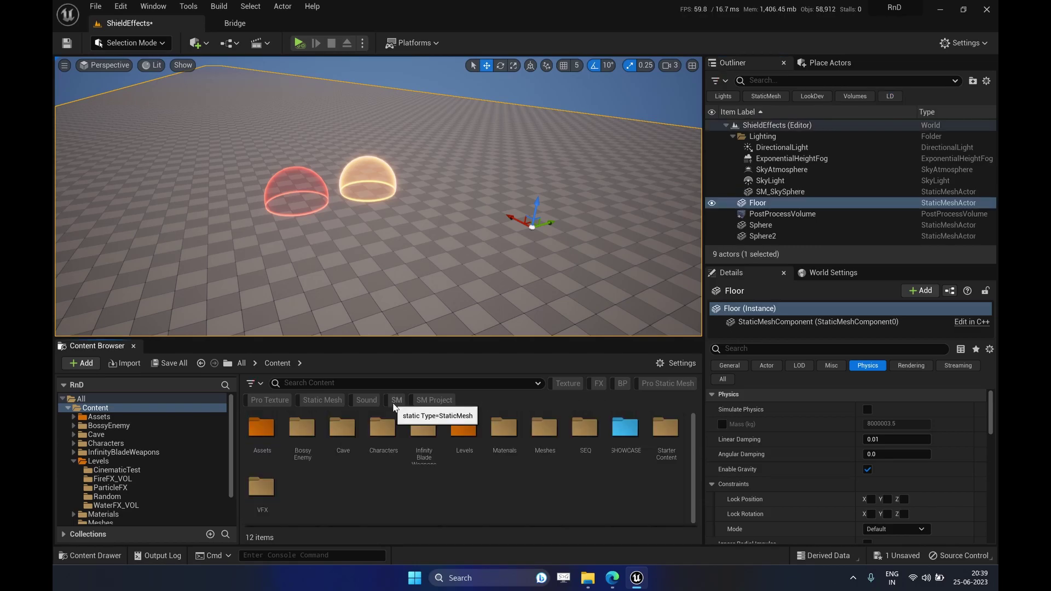
{"action": "left_click", "coordinate": [363, 403]}
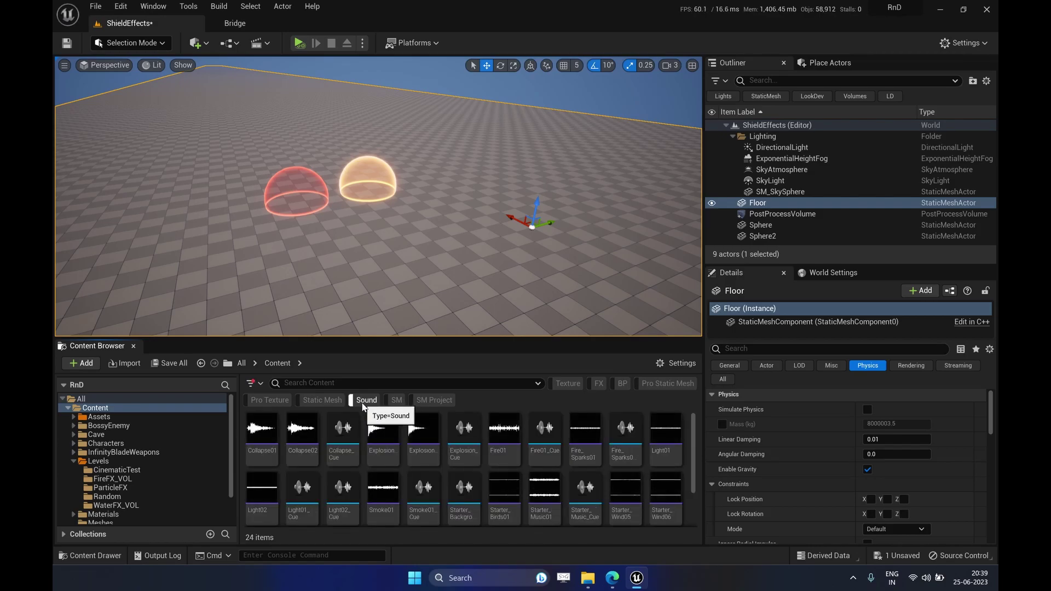
{"action": "left_click", "coordinate": [363, 403]}
{"action": "left_click", "coordinate": [364, 403]}
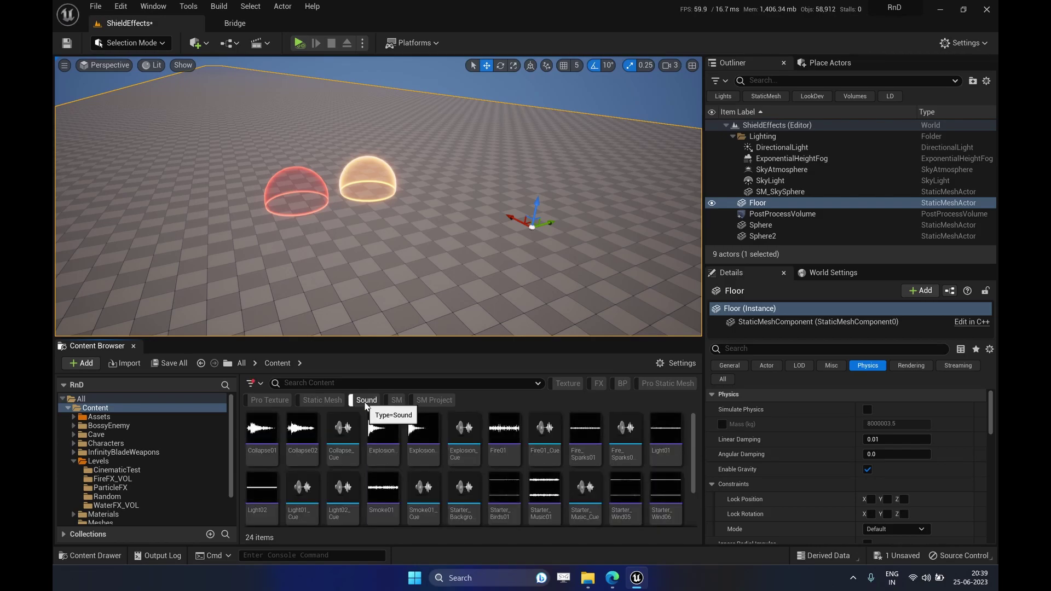
{"action": "left_click", "coordinate": [395, 403]}
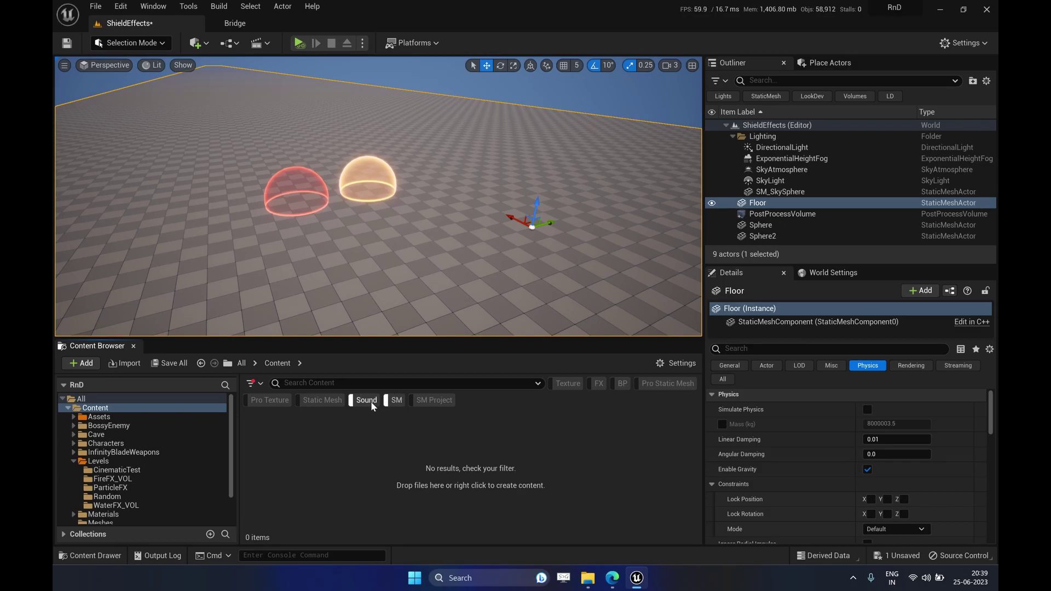
{"action": "left_click", "coordinate": [392, 402]}
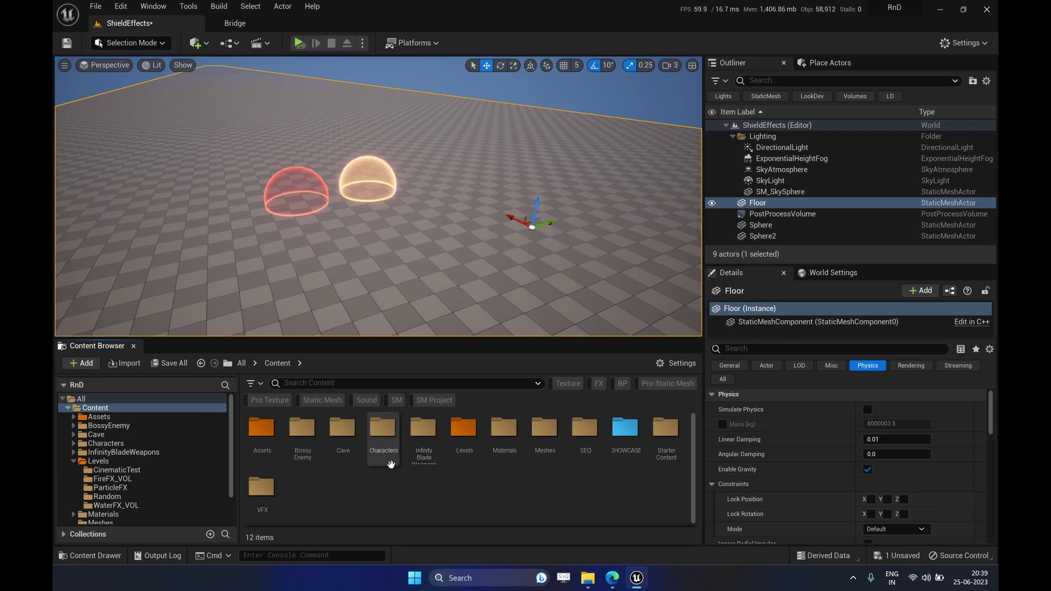
Collapse the Lighting folder in the Outliner and clear the actor selection
{"action": "left_click", "coordinate": [733, 136]}
{"action": "left_click", "coordinate": [746, 229]}
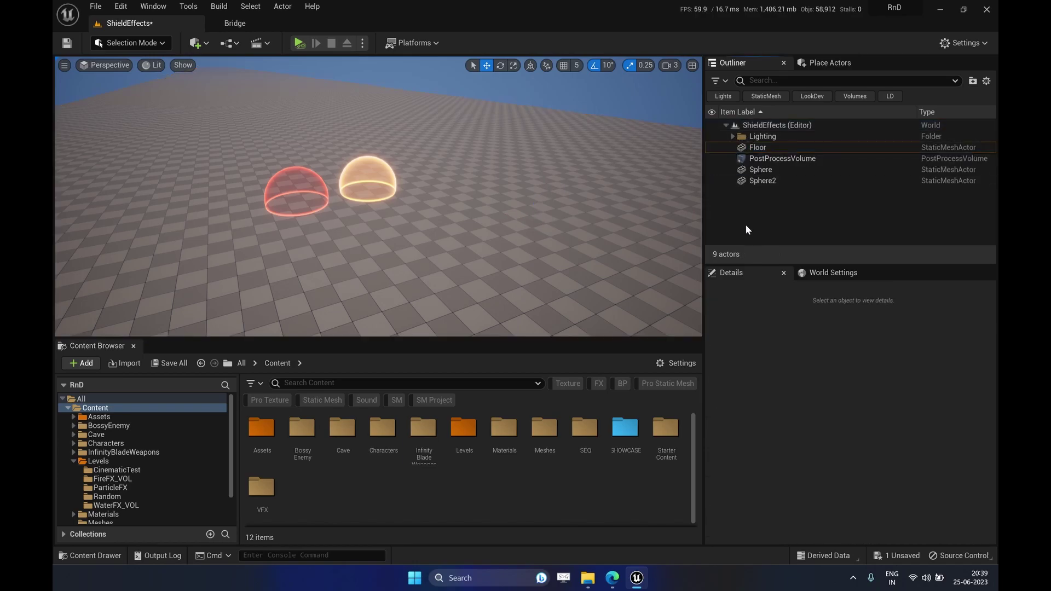